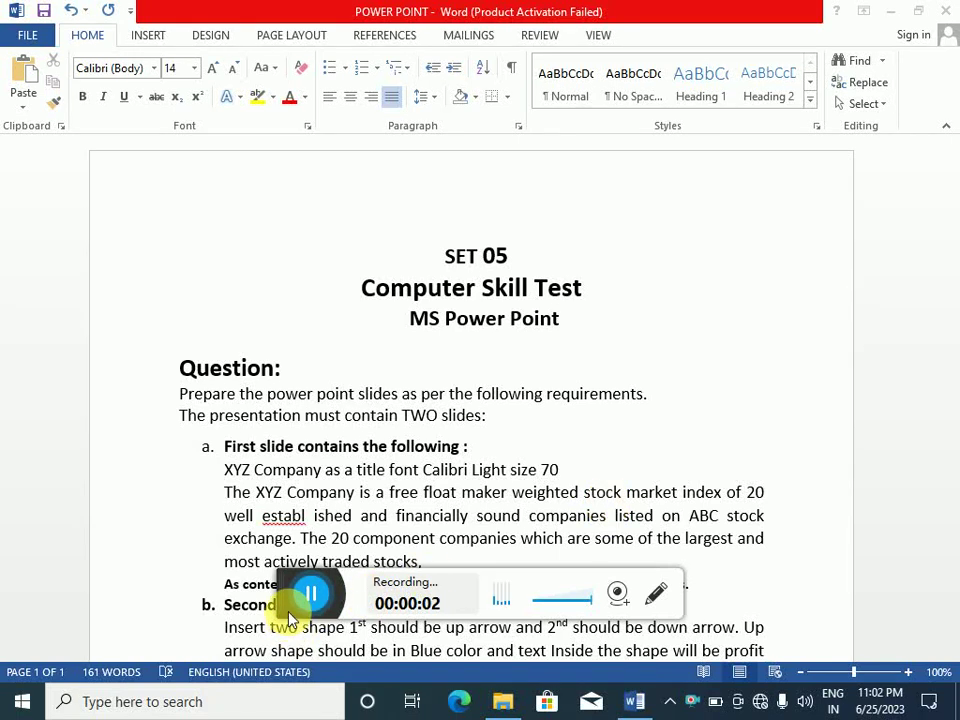
- Minimize Word and create a new Microsoft PowerPoint Presentation file on the desktop
{"action": "mouse_move", "coordinate": [379, 580]}
{"action": "left_mouse_down"}
{"action": "mouse_move", "coordinate": [458, 574]}
{"action": "mouse_move", "coordinate": [787, 468]}
{"action": "mouse_move", "coordinate": [795, 456]}
{"action": "left_mouse_up"}
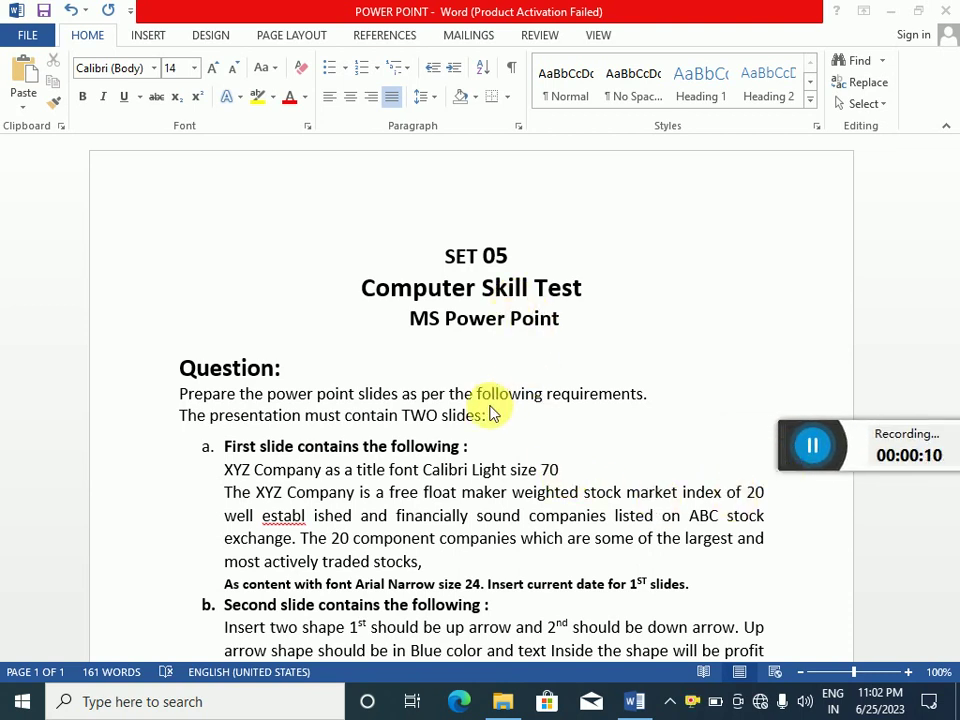
{"action": "scroll", "coordinate": [490, 413], "scroll_direction": "down", "scroll_amount": 2}
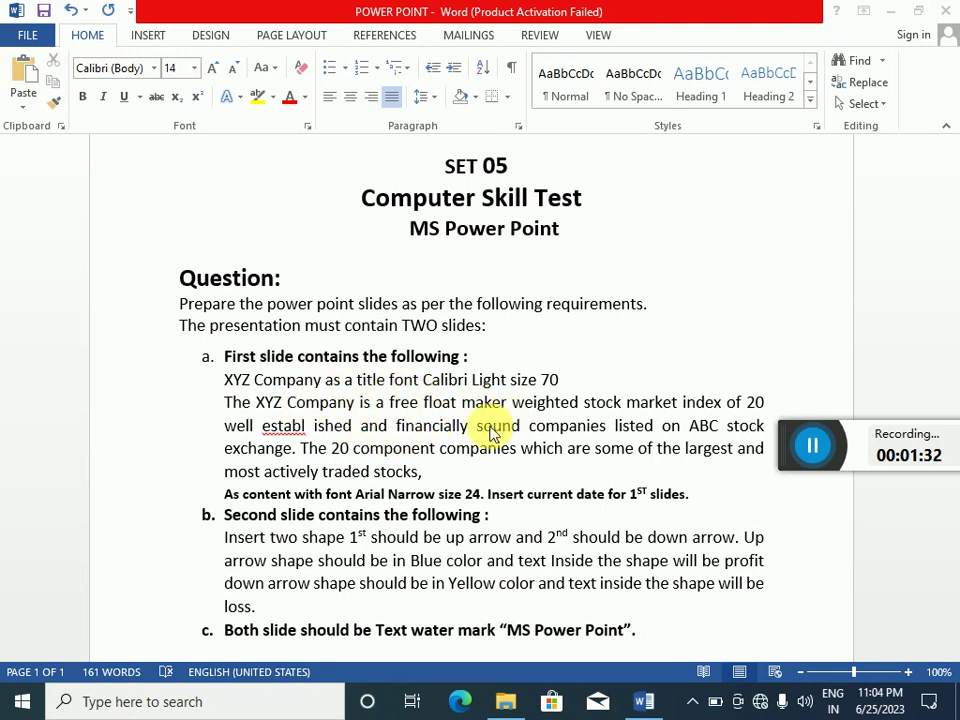
{"action": "left_click", "coordinate": [896, 18]}
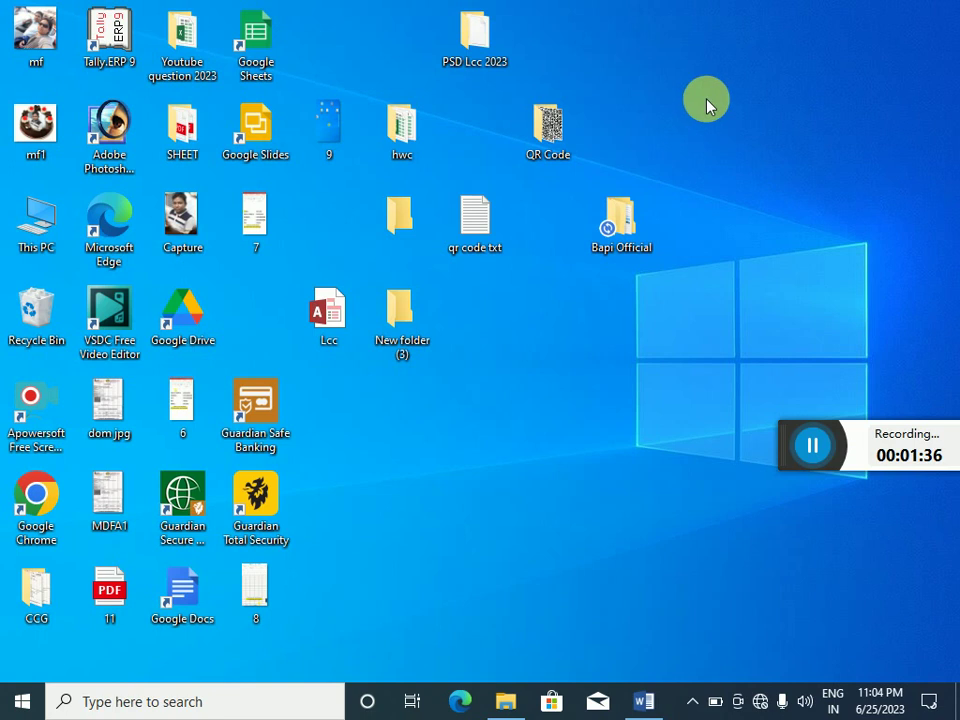
{"action": "right_click", "coordinate": [530, 317]}
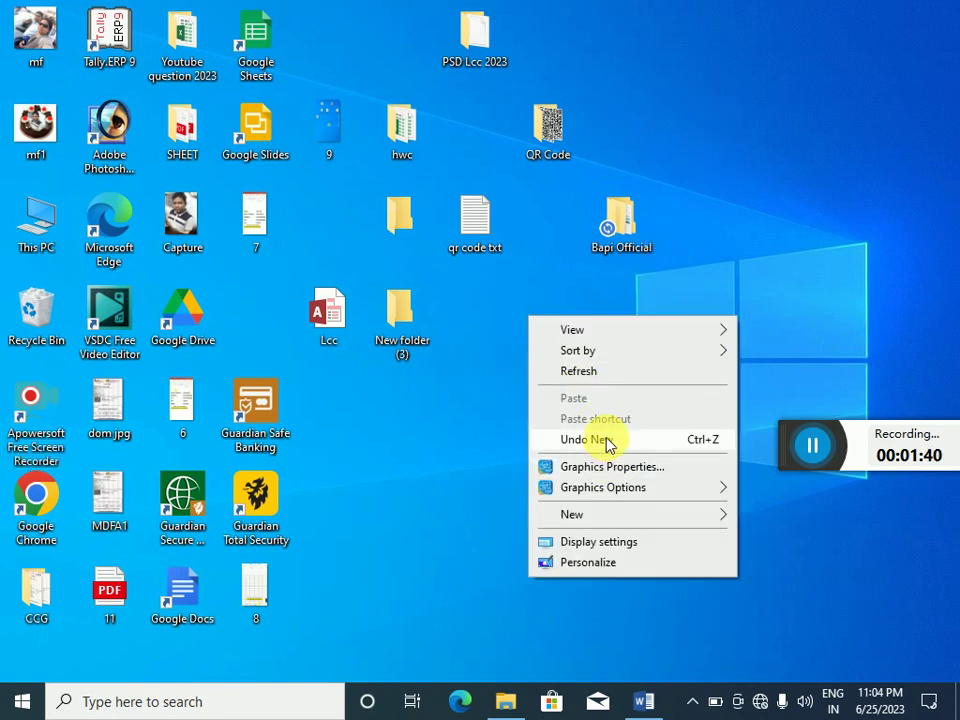
{"action": "mouse_move", "coordinate": [598, 516]}
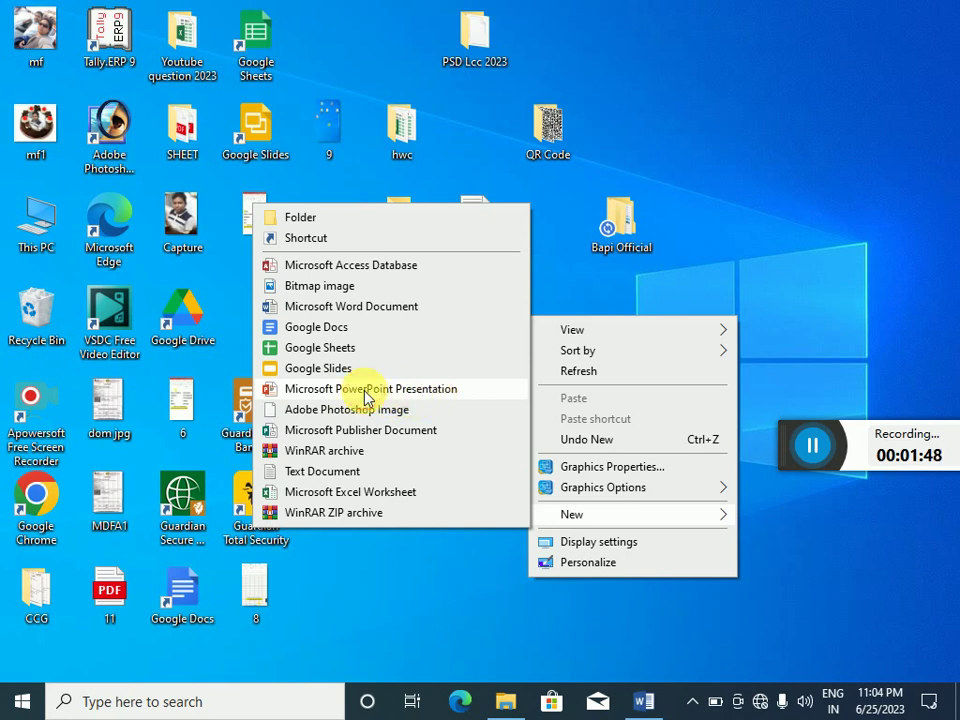
{"action": "left_click", "coordinate": [365, 393]}
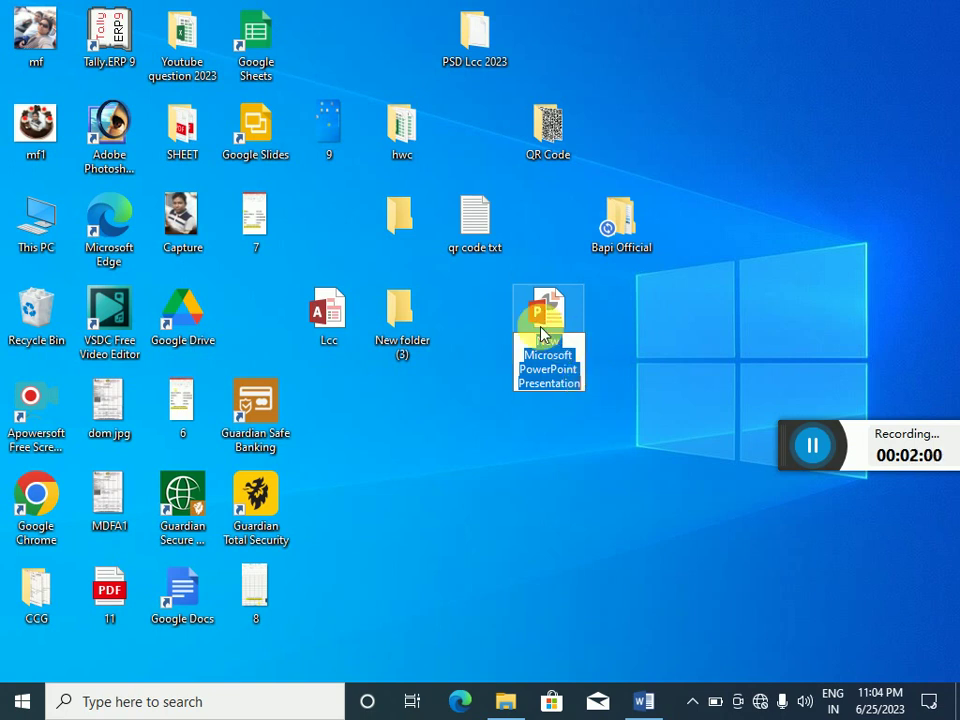
- Keep the default name New Microsoft PowerPoint Presentation.pptx and open the file
{"action": "left_click", "coordinate": [553, 470]}
{"action": "left_click", "coordinate": [552, 345]}
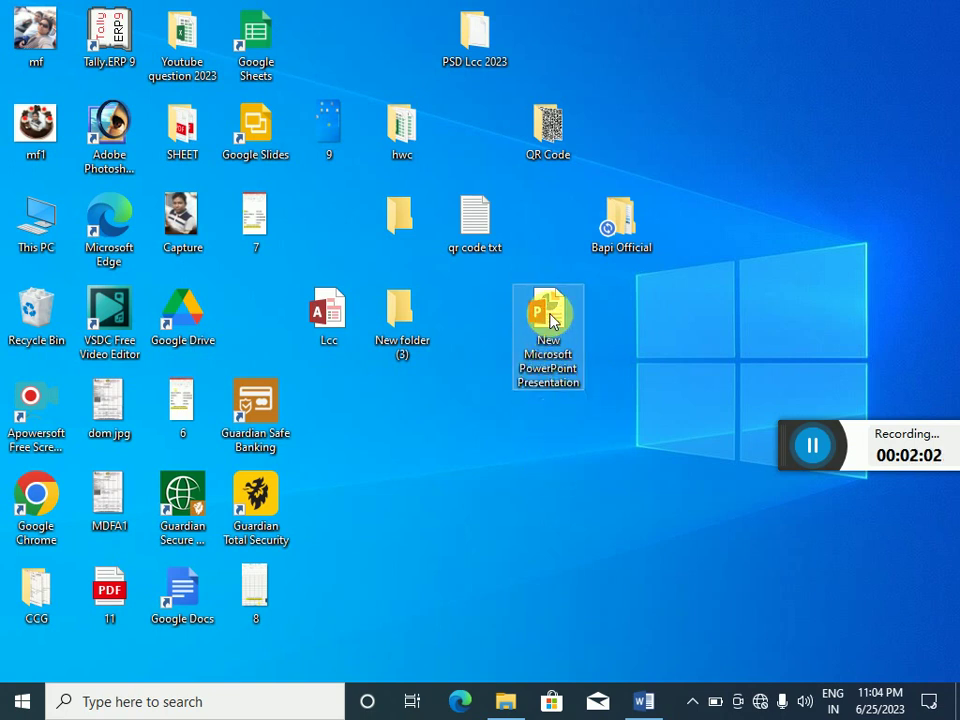
{"action": "double_click", "coordinate": [552, 318]}
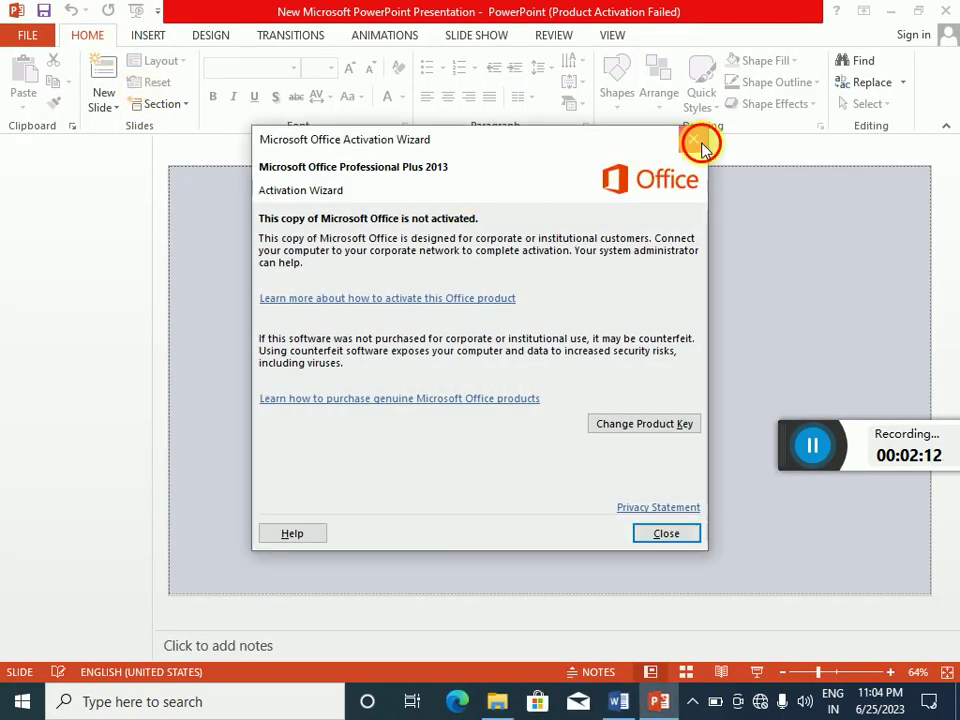
- Dismiss the activation notice and add a first slide with the Title and Content layout
{"action": "left_click", "coordinate": [694, 139]}
{"action": "left_click", "coordinate": [117, 106]}
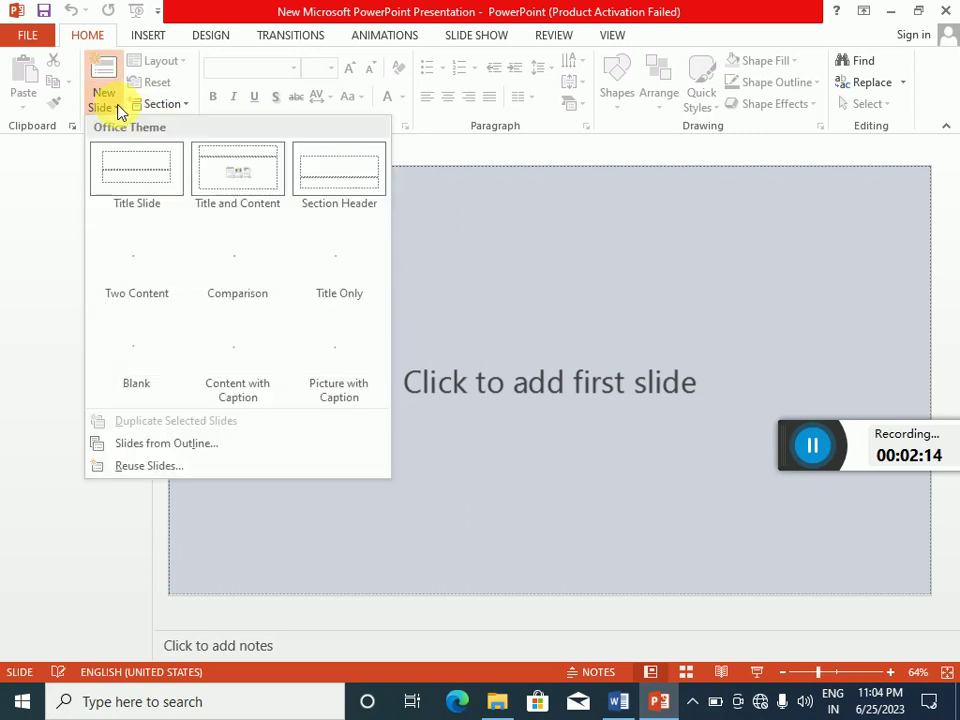
{"action": "left_click", "coordinate": [238, 168]}
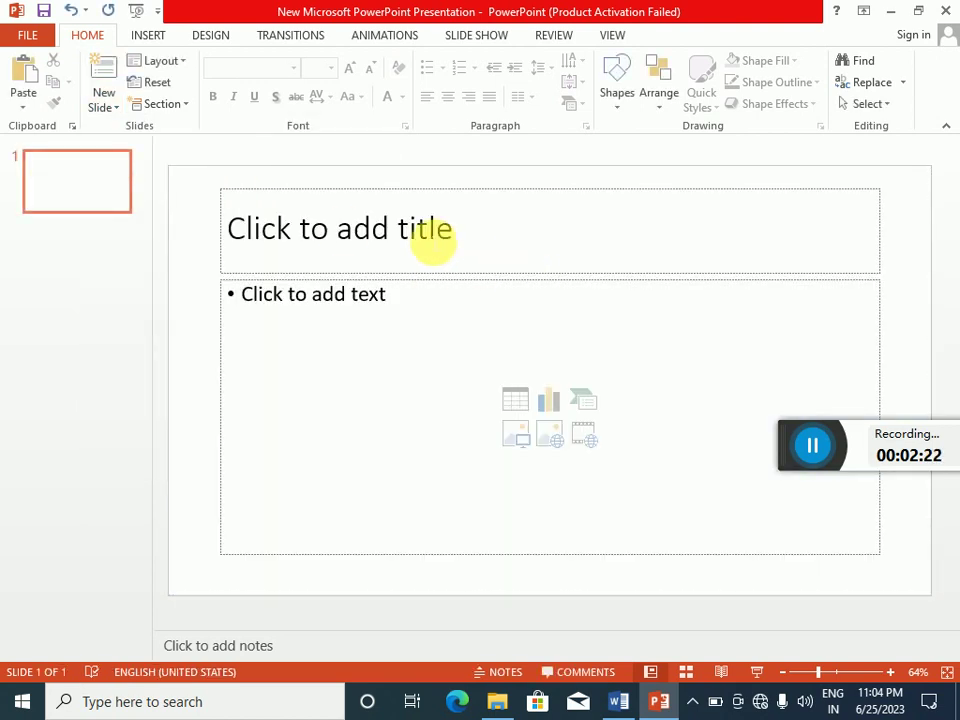
- In the Word instructions, select the title text 'XYZ Company' for copying
{"action": "left_click", "coordinate": [619, 700]}
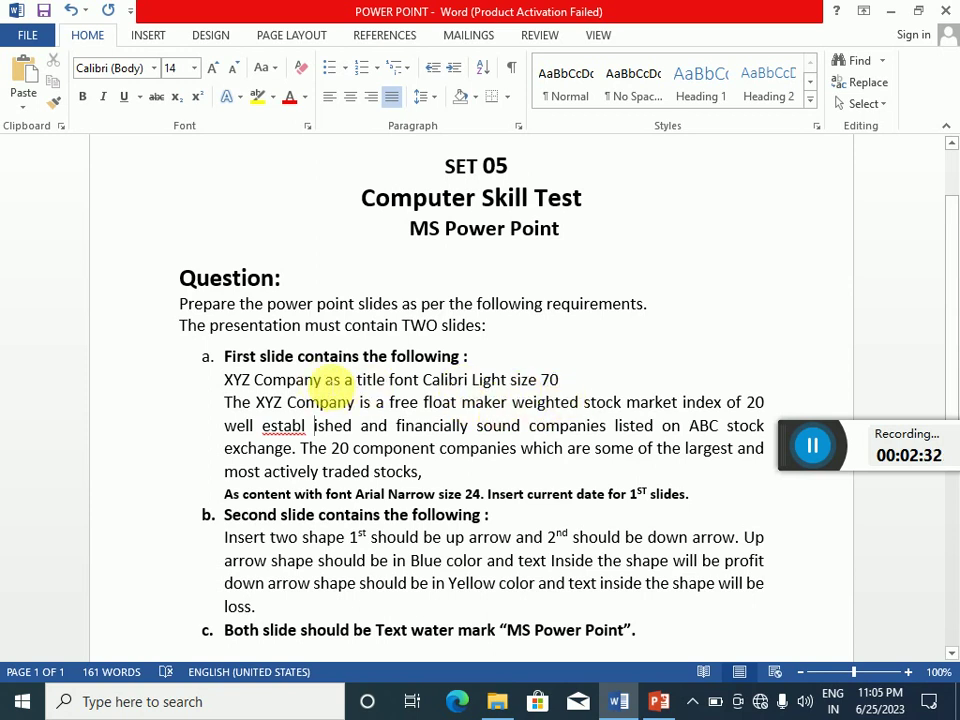
{"action": "left_click_drag", "start_coordinate": [322, 380], "coordinate": [224, 382]}
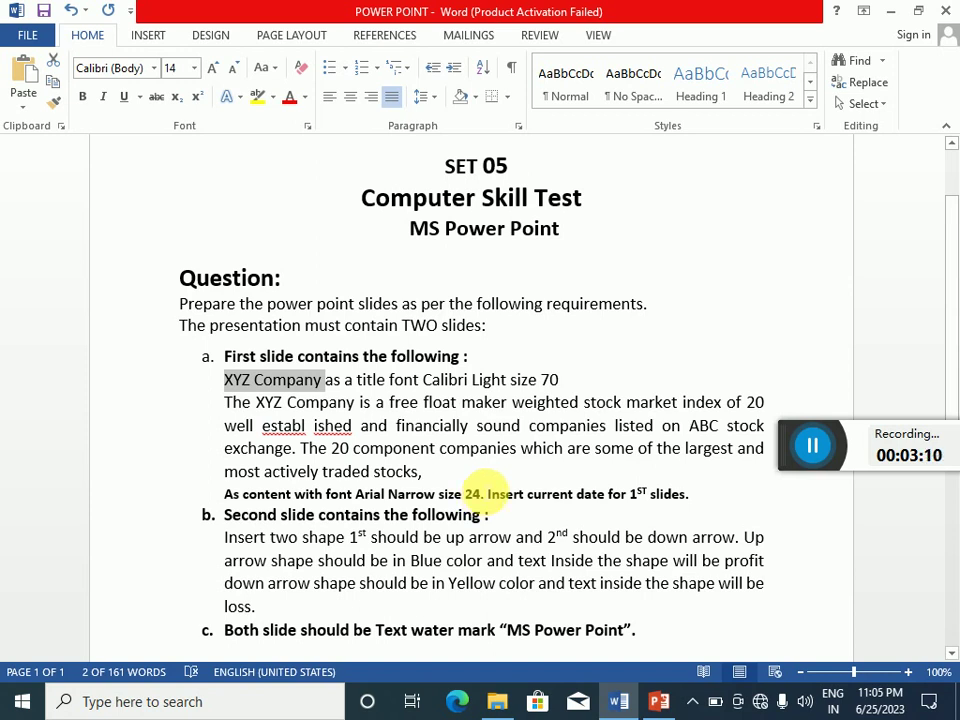
- Paste 'XYZ Company' into the first slide's title placeholder
{"action": "left_click", "coordinate": [660, 703]}
{"action": "left_click", "coordinate": [425, 257]}
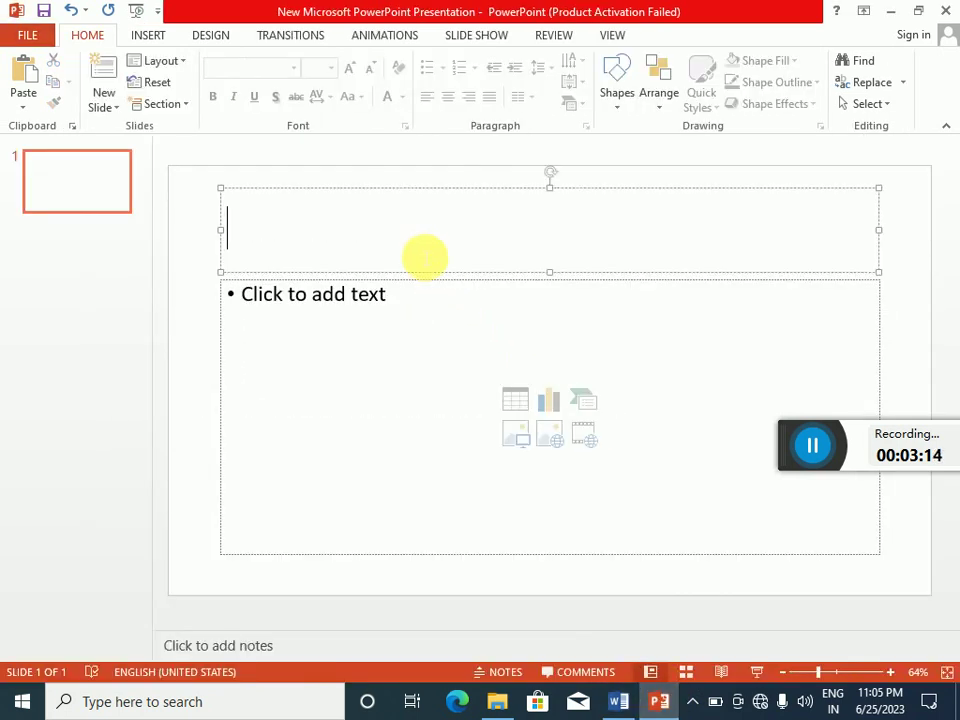
{"action": "key", "text": "ctrl+v"}
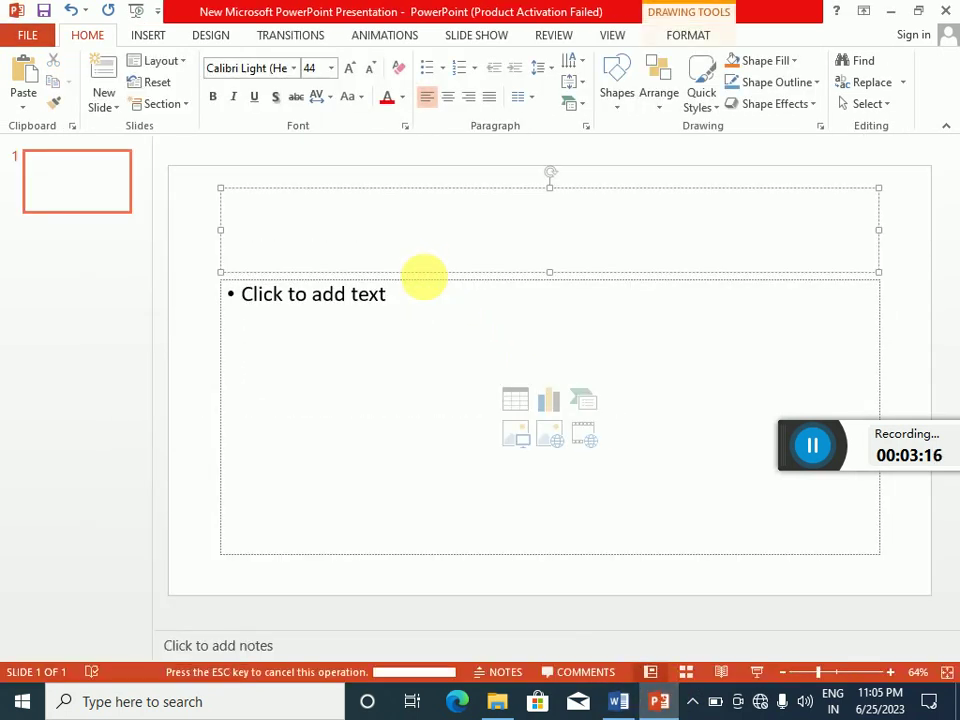
{"action": "left_click_drag", "start_coordinate": [432, 243], "coordinate": [268, 236]}
{"action": "key", "text": "ctrl+c"}
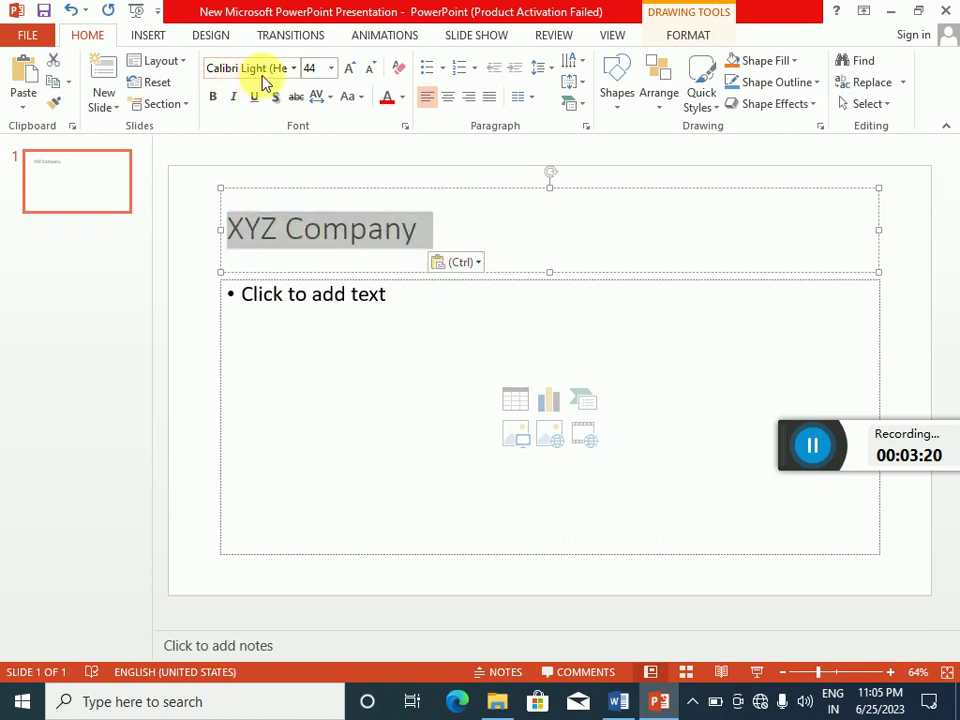
{"action": "left_click", "coordinate": [334, 70]}
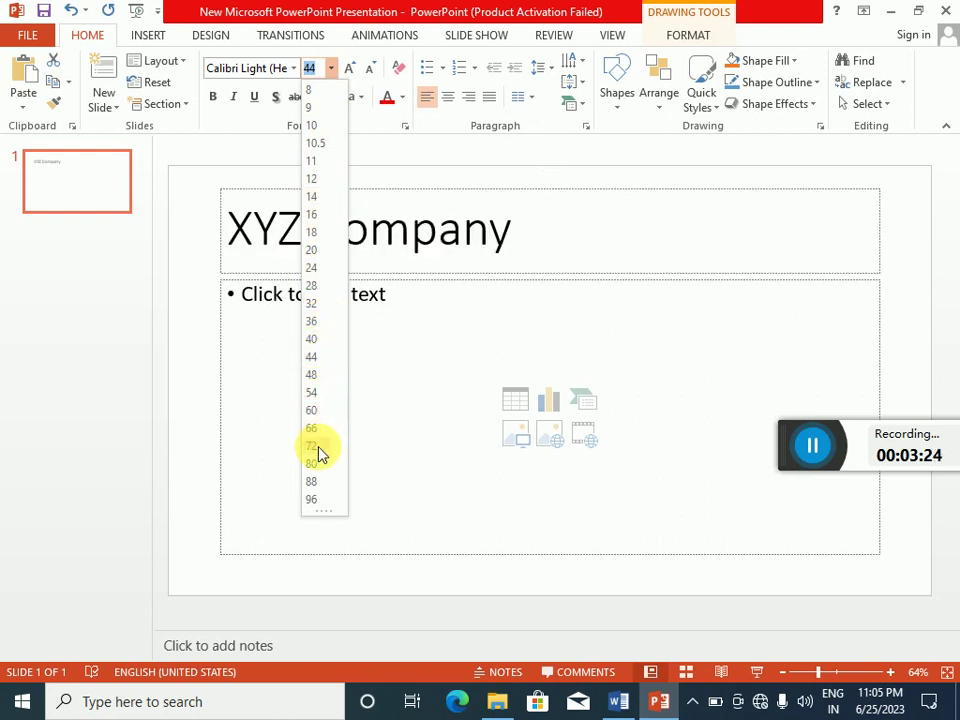
{"action": "left_click", "coordinate": [452, 258]}
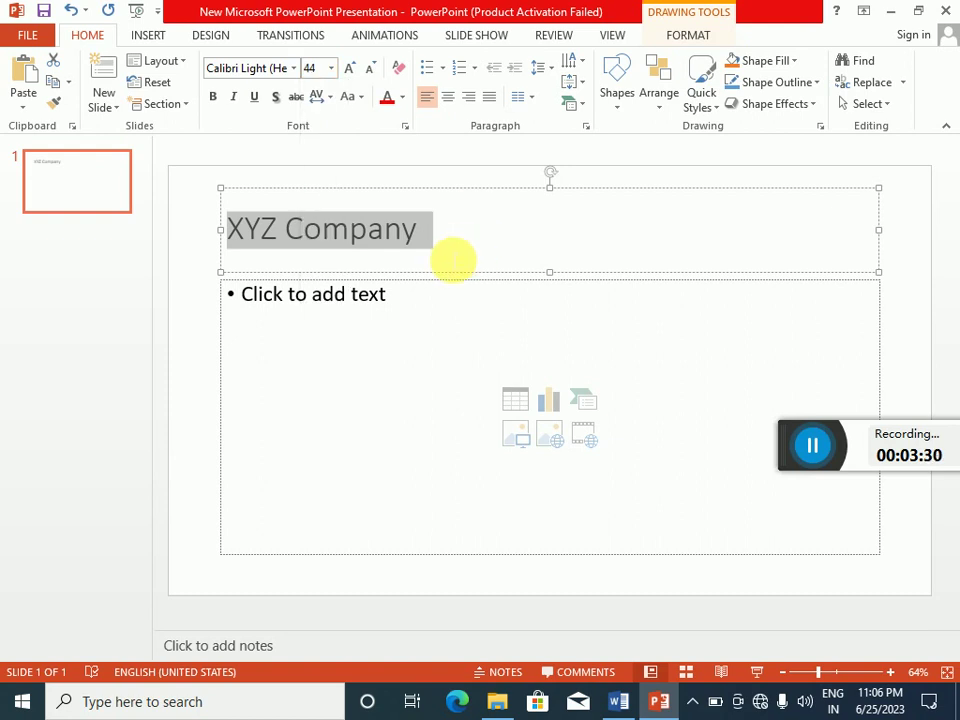
{"action": "key", "text": "ctrl+v"}
{"action": "left_click_drag", "start_coordinate": [428, 229], "coordinate": [228, 230]}
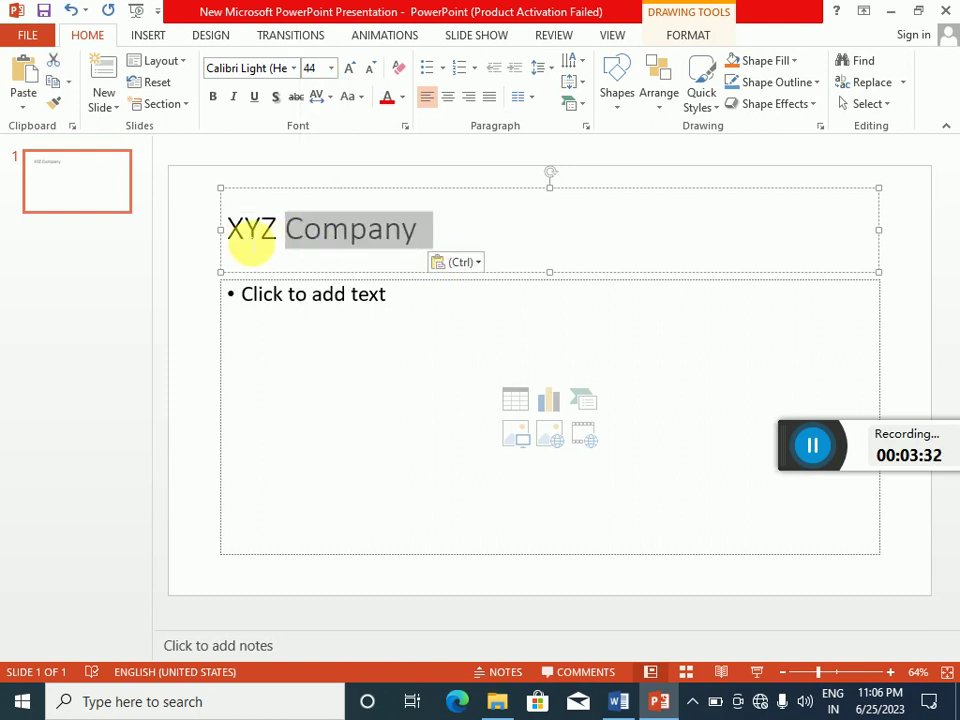
- Set the title text to font size 70 and center it
{"action": "left_click", "coordinate": [316, 70]}
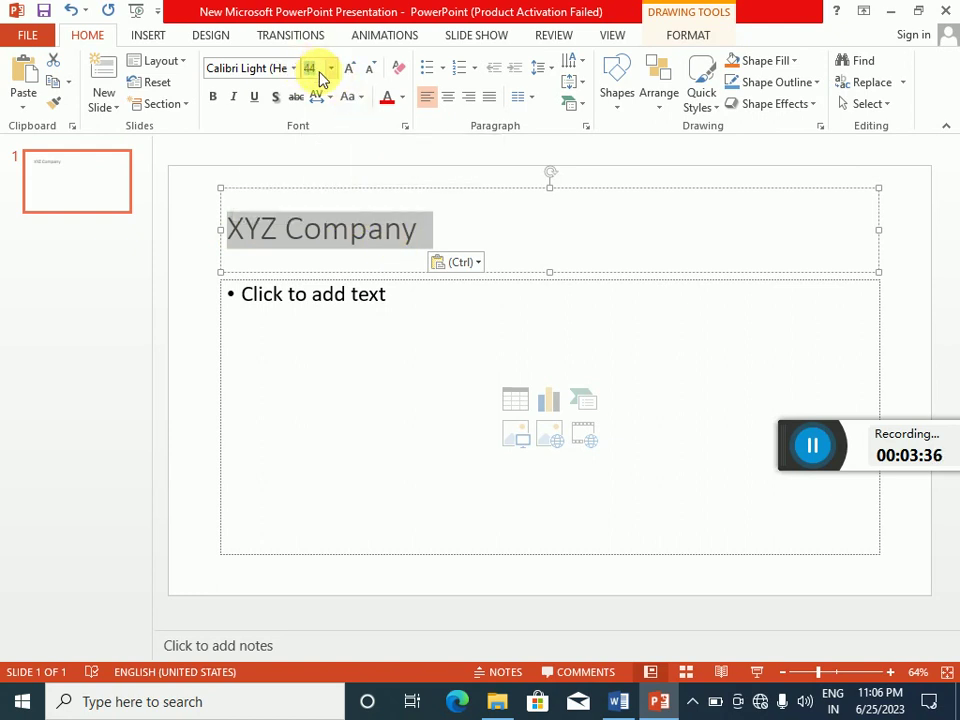
{"action": "type", "text": "70"}
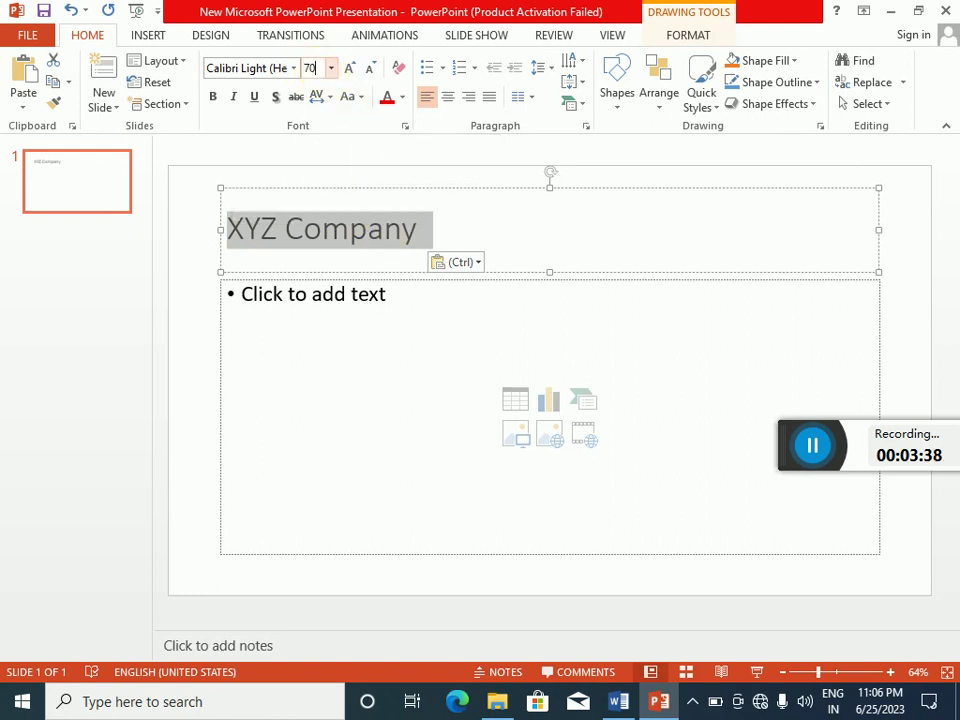
{"action": "key", "text": "Return"}
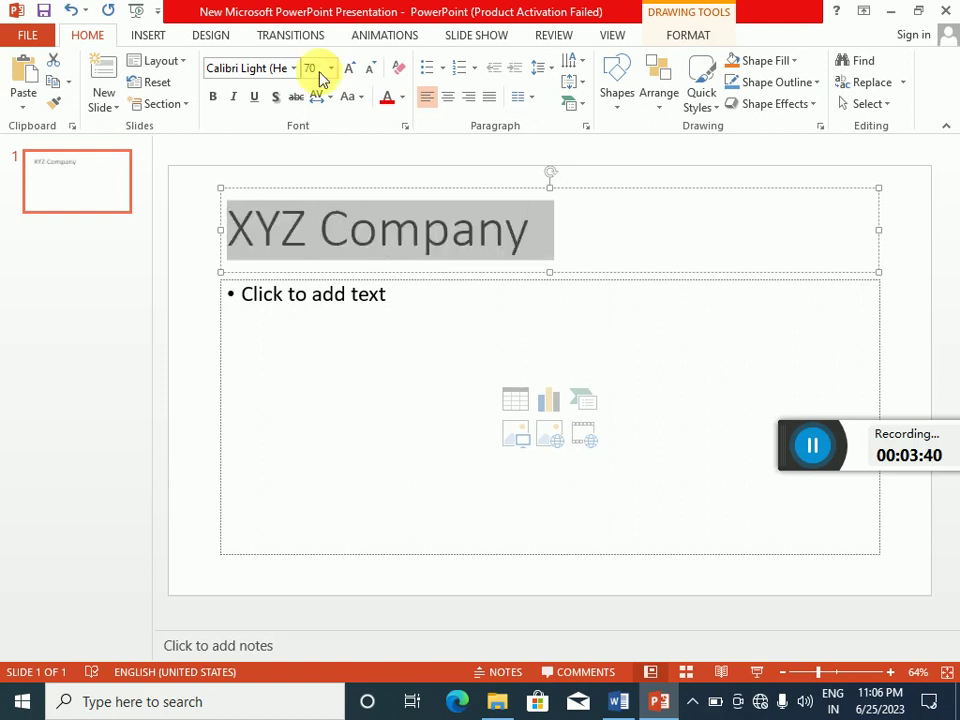
{"action": "left_click", "coordinate": [450, 99]}
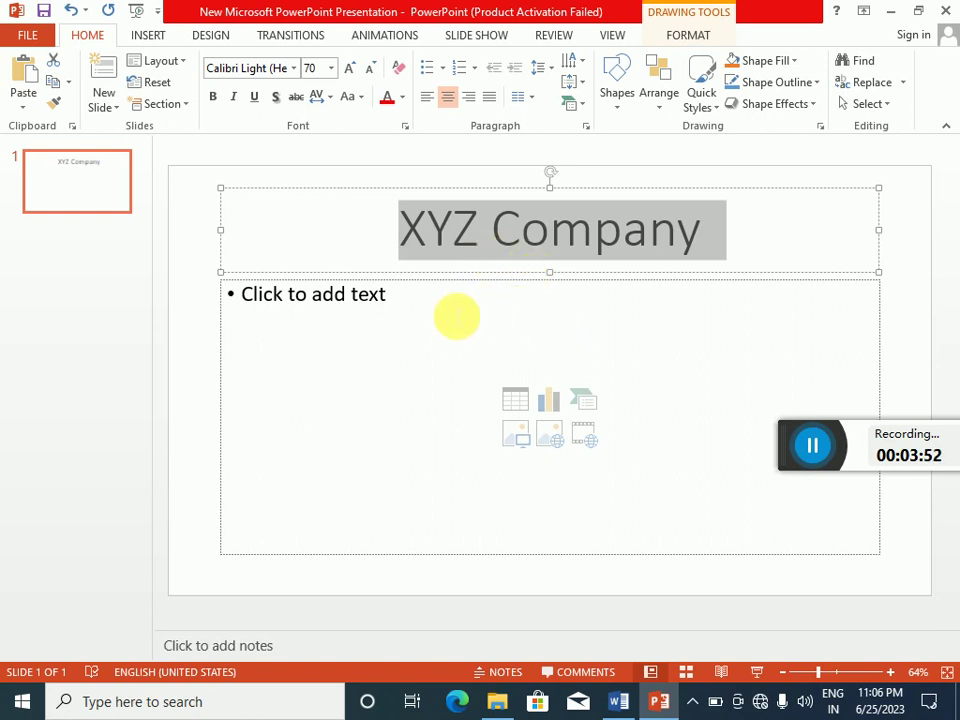
{"action": "left_click", "coordinate": [435, 315]}
{"action": "left_click", "coordinate": [476, 228]}
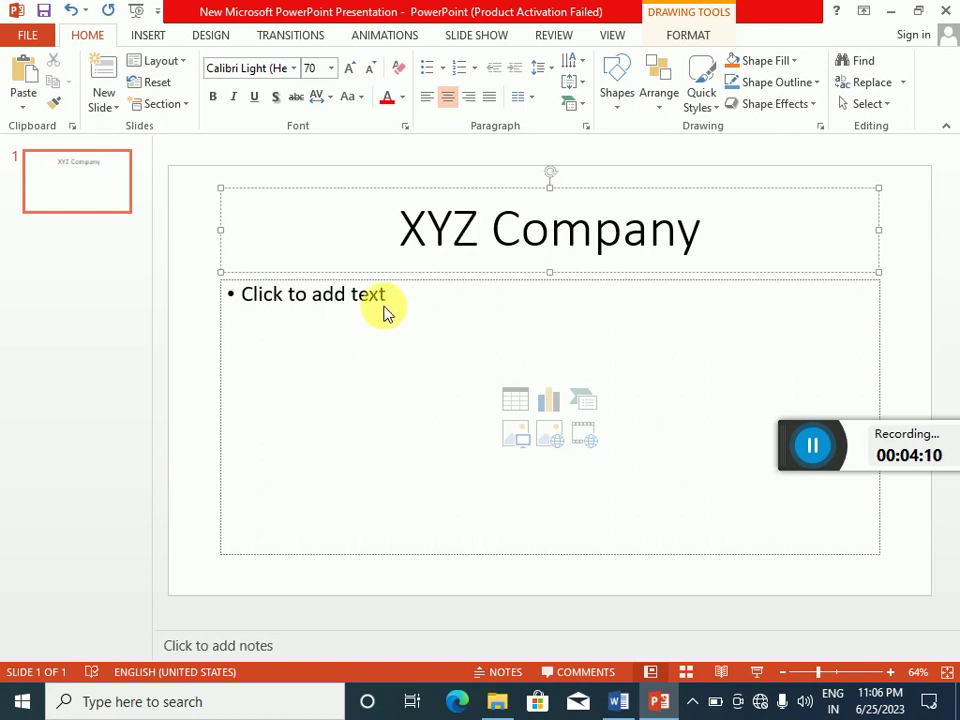
- Select the paragraph from 'The XYZ Company' to 'traded stocks,' in Word and return to PowerPoint
{"action": "left_click", "coordinate": [616, 699]}
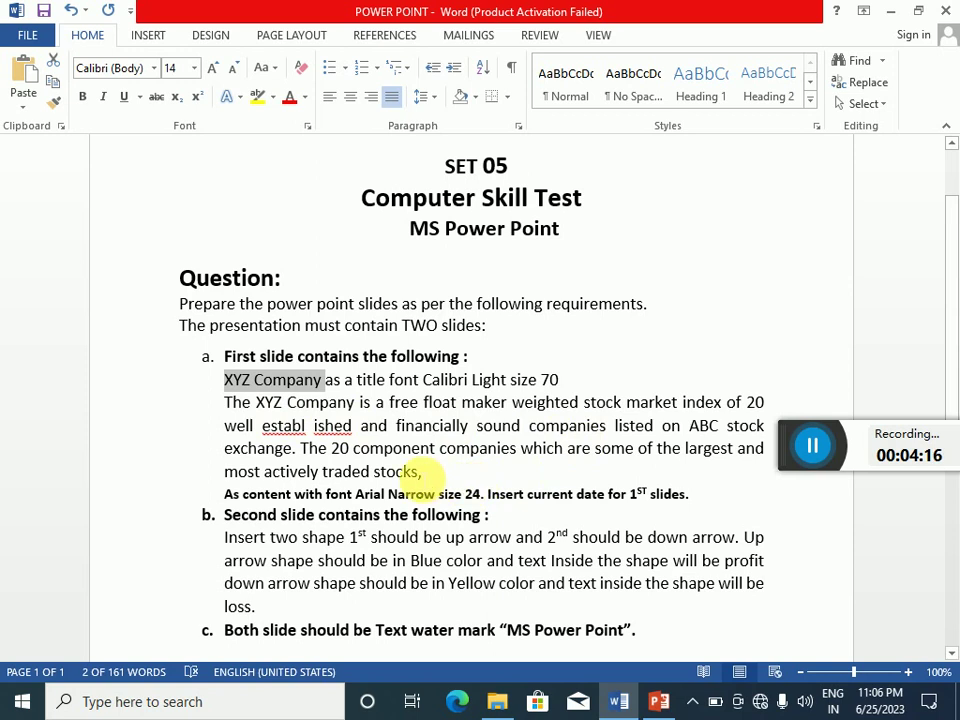
{"action": "left_click_drag", "start_coordinate": [425, 474], "coordinate": [226, 402]}
{"action": "key", "text": "ctrl+c"}
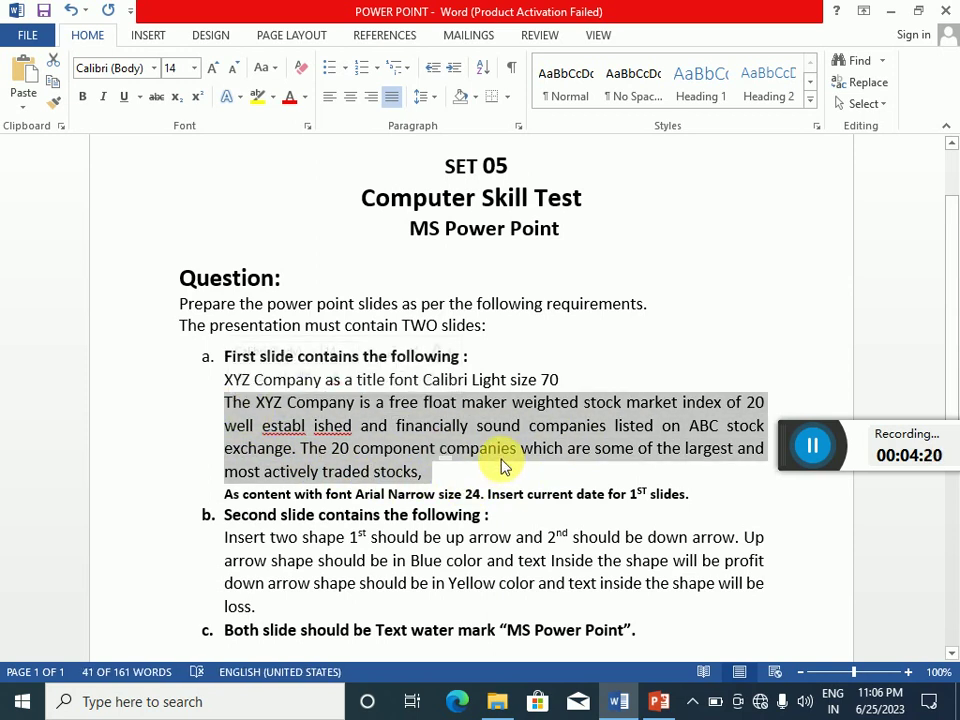
{"action": "left_click", "coordinate": [659, 705]}
- Paste the stock index paragraph into the slide's content box, replacing the bullet
{"action": "left_click", "coordinate": [326, 306]}
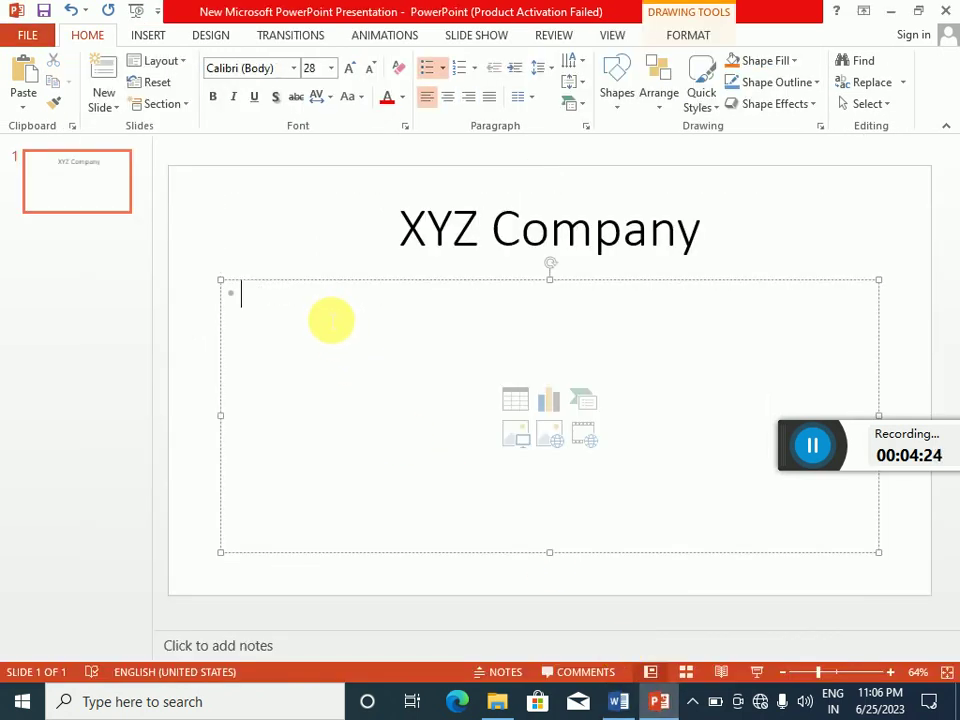
{"action": "key", "text": "BackSpace"}
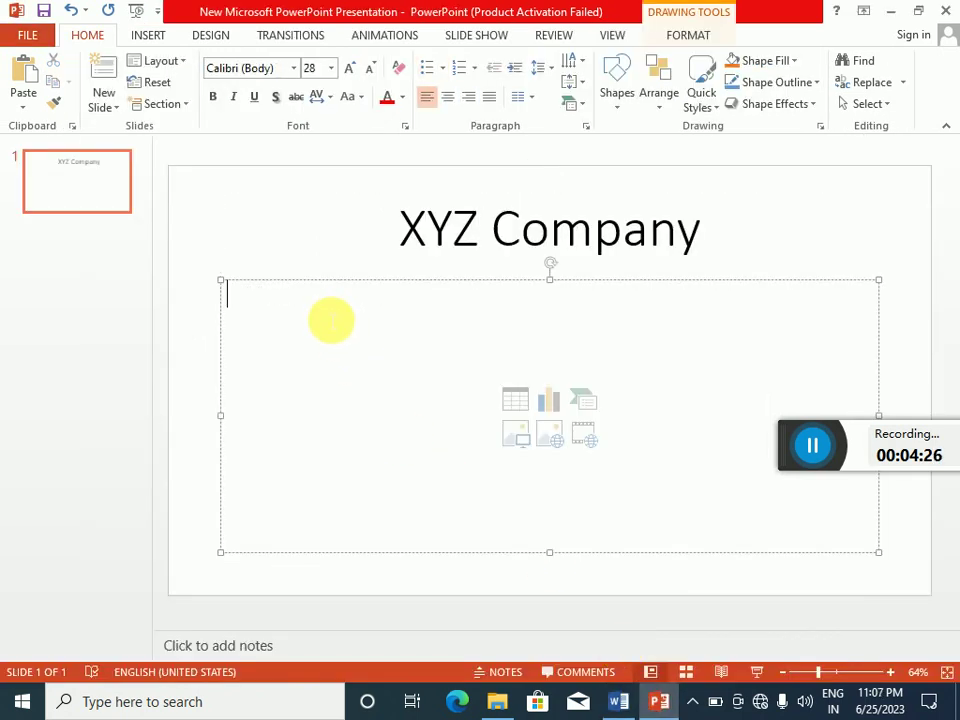
{"action": "key", "text": "ctrl+v"}
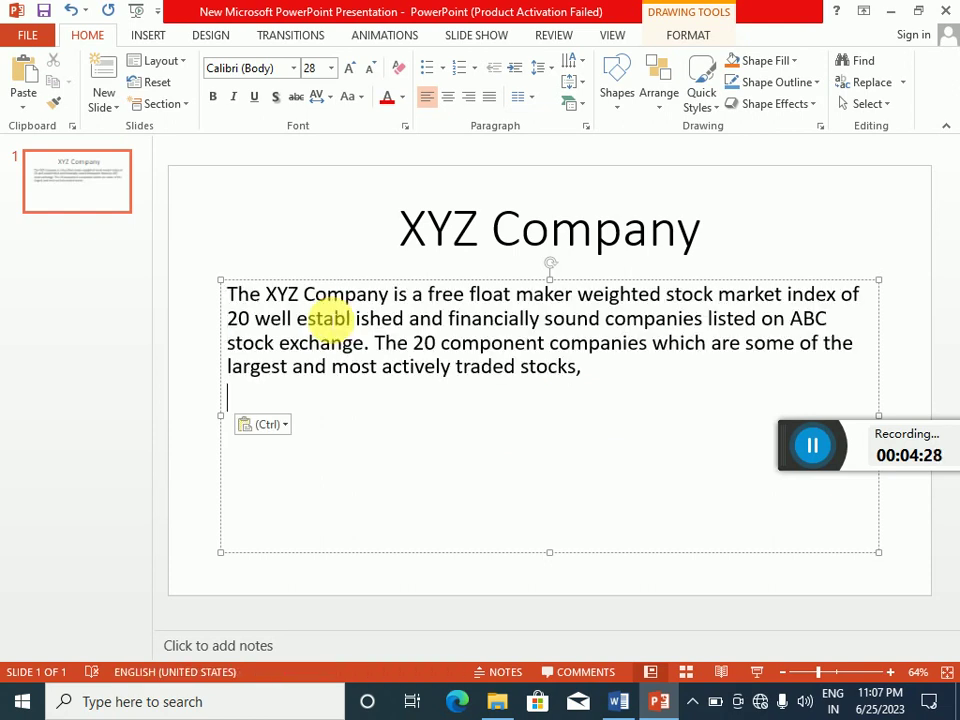
{"action": "left_click", "coordinate": [618, 701]}
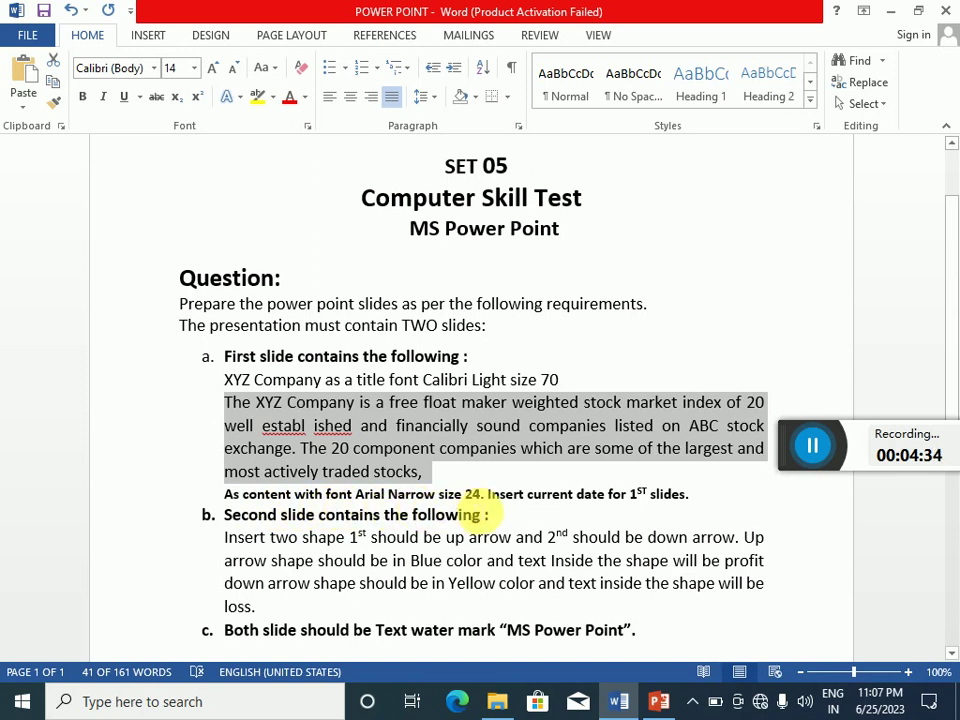
{"action": "left_click", "coordinate": [658, 701]}
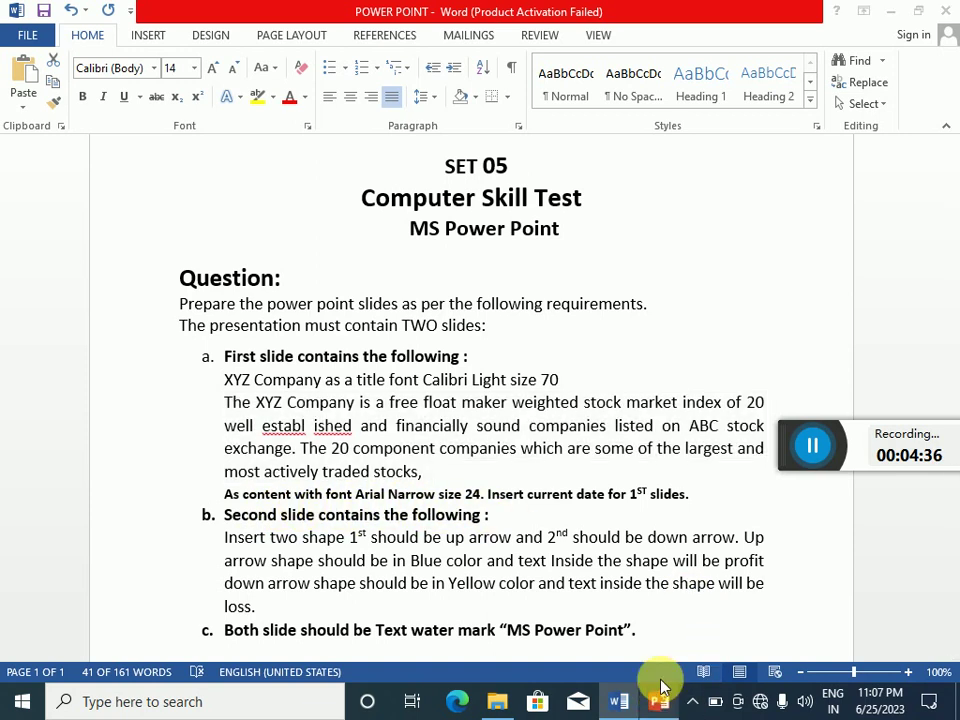
{"action": "key", "text": "ctrl+v"}
{"action": "left_click_drag", "start_coordinate": [596, 370], "coordinate": [228, 293]}
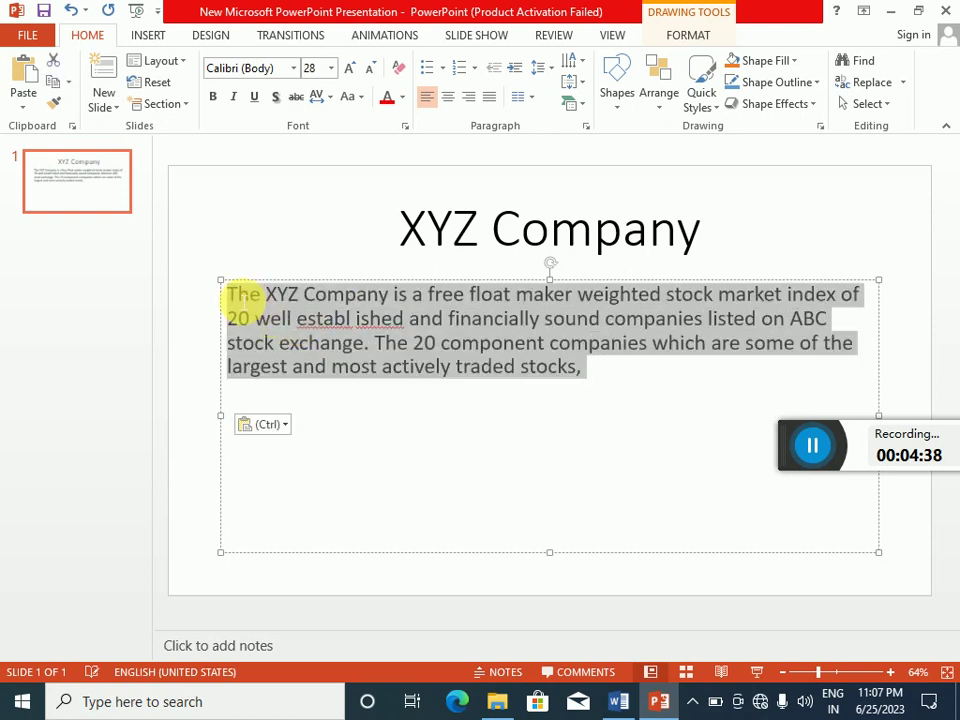
- Format the pasted paragraph as Arial Narrow, size 24
{"action": "left_click", "coordinate": [293, 68]}
{"action": "left_click", "coordinate": [259, 273]}
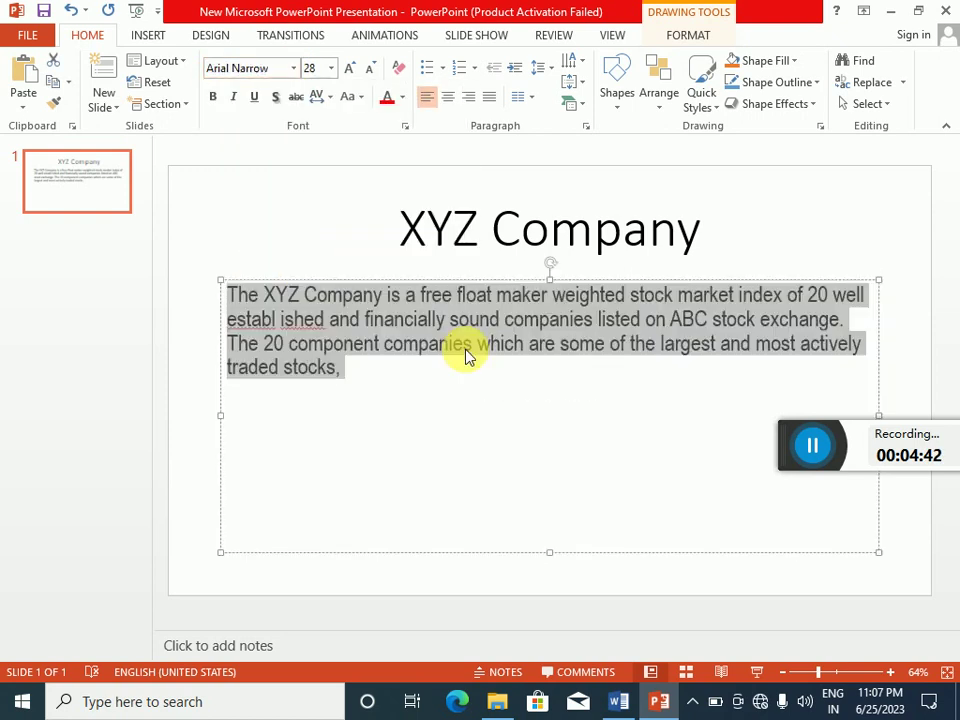
{"action": "left_click", "coordinate": [331, 68]}
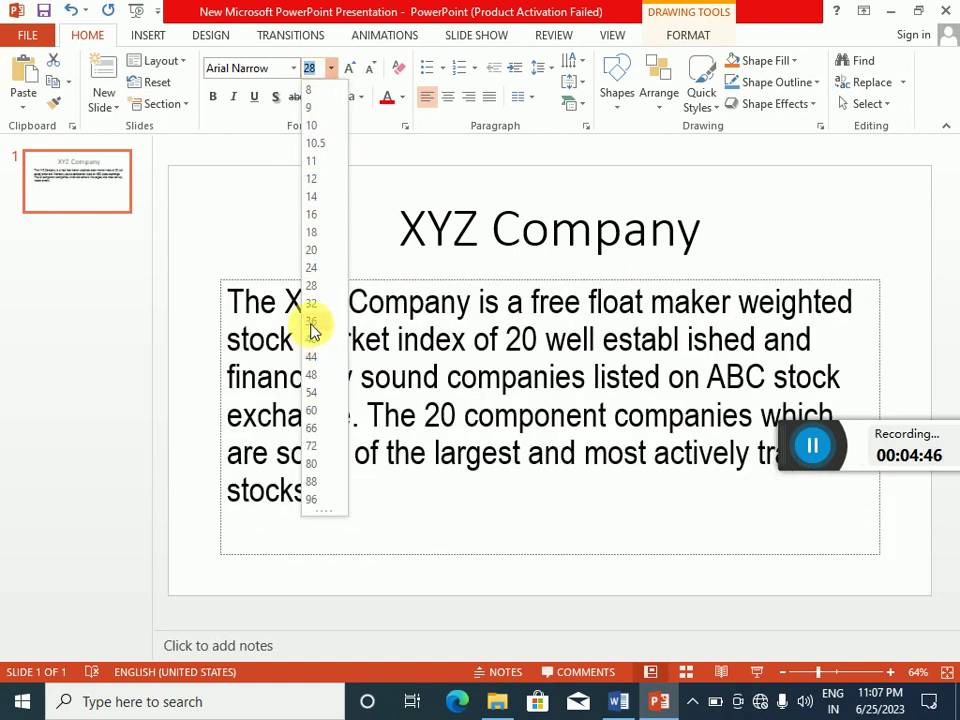
{"action": "left_click", "coordinate": [310, 271]}
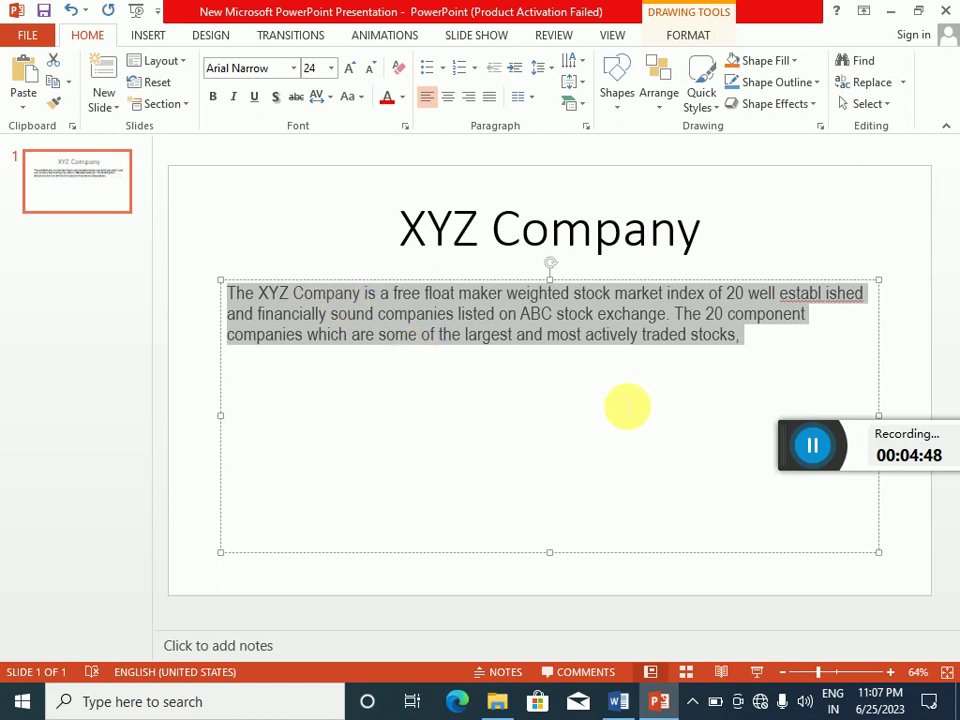
{"action": "left_click", "coordinate": [690, 400]}
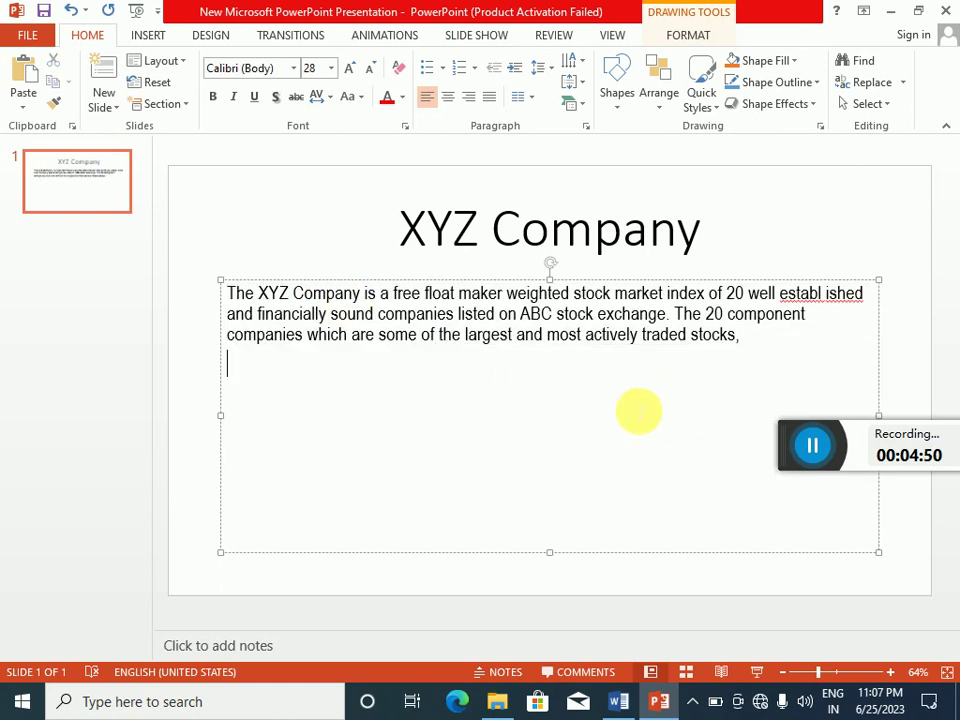
{"action": "left_click", "coordinate": [620, 703]}
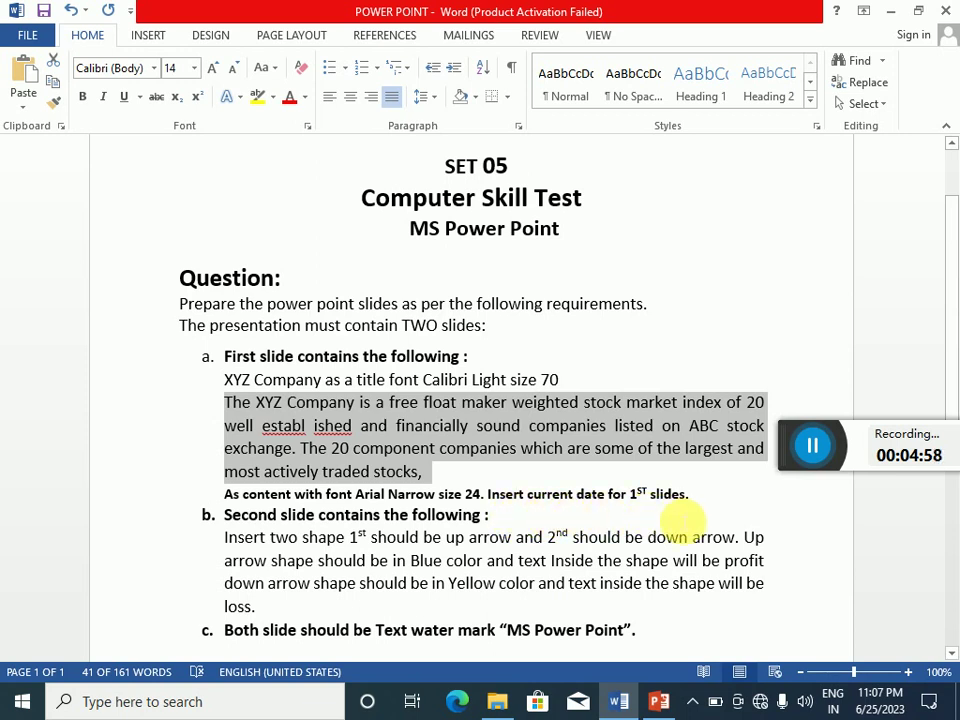
- Add a date footer showing 6/25/2023 to the first slide
{"action": "left_click", "coordinate": [659, 701]}
{"action": "left_click", "coordinate": [396, 578]}
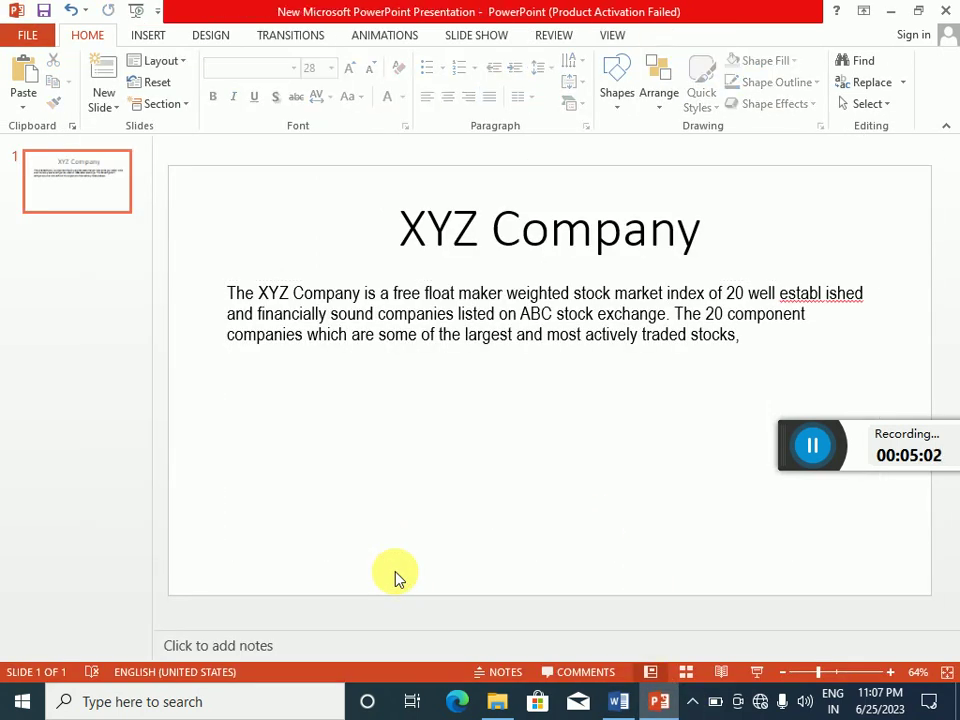
{"action": "left_click", "coordinate": [153, 37]}
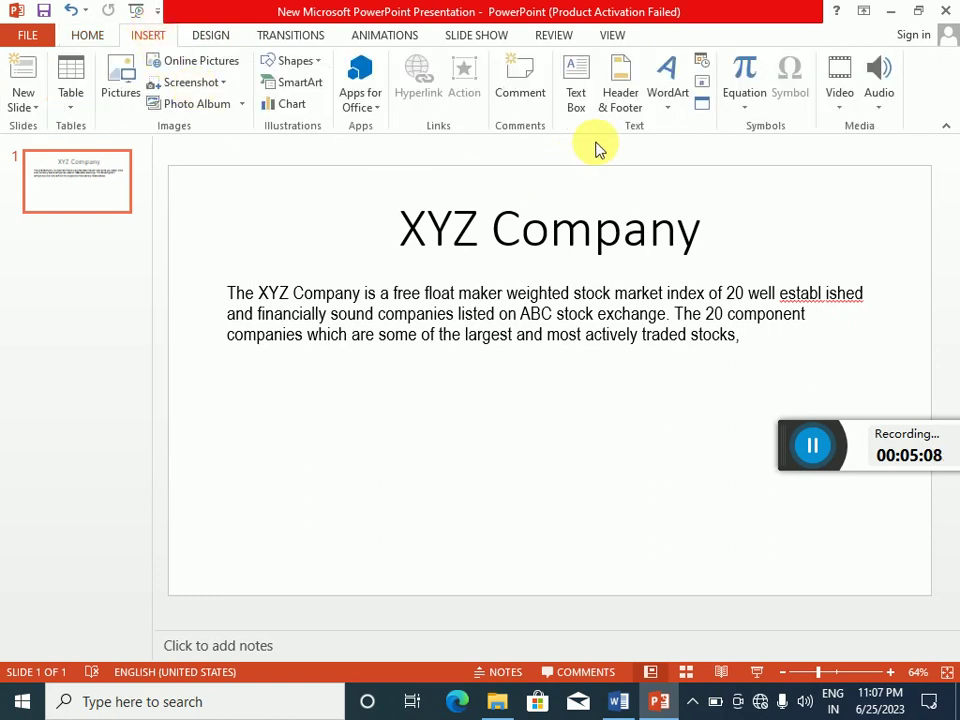
{"action": "left_click", "coordinate": [630, 115]}
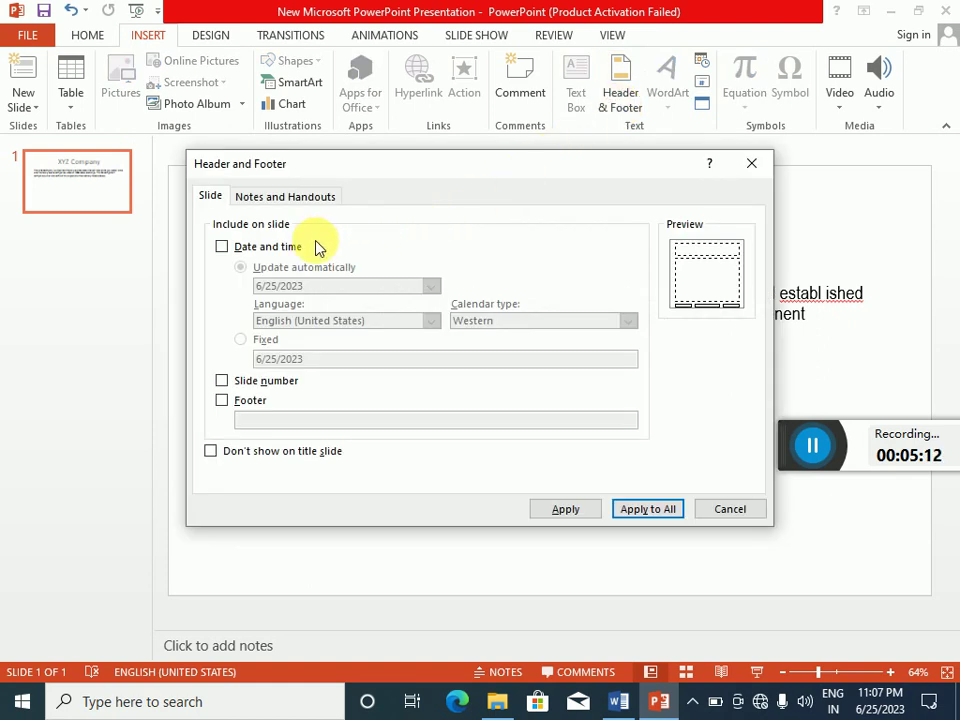
{"action": "left_click", "coordinate": [221, 248]}
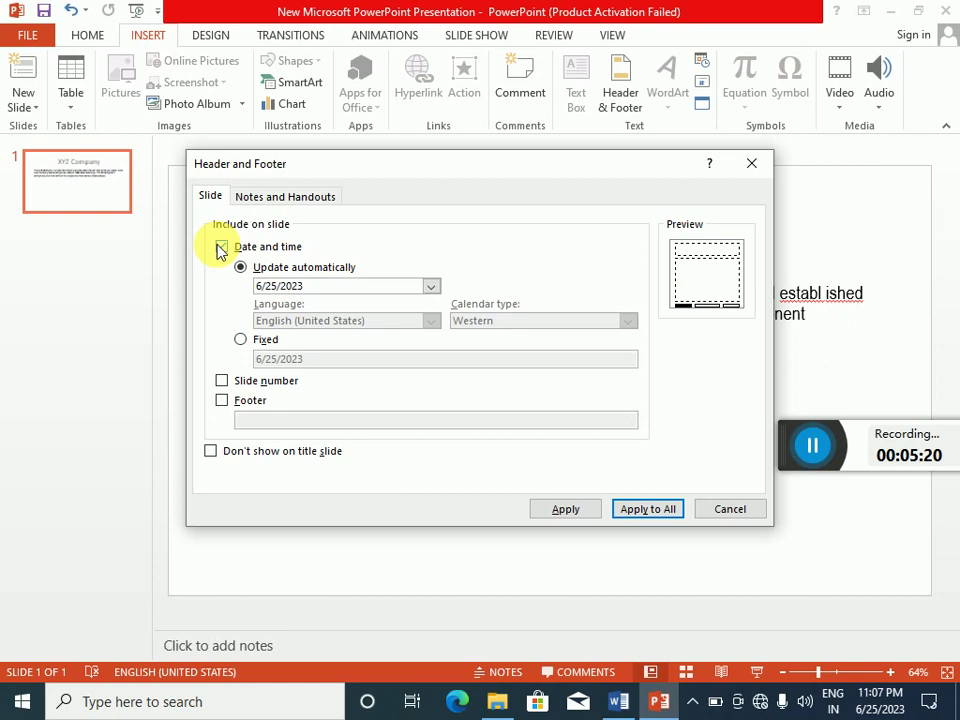
{"action": "left_click", "coordinate": [221, 248]}
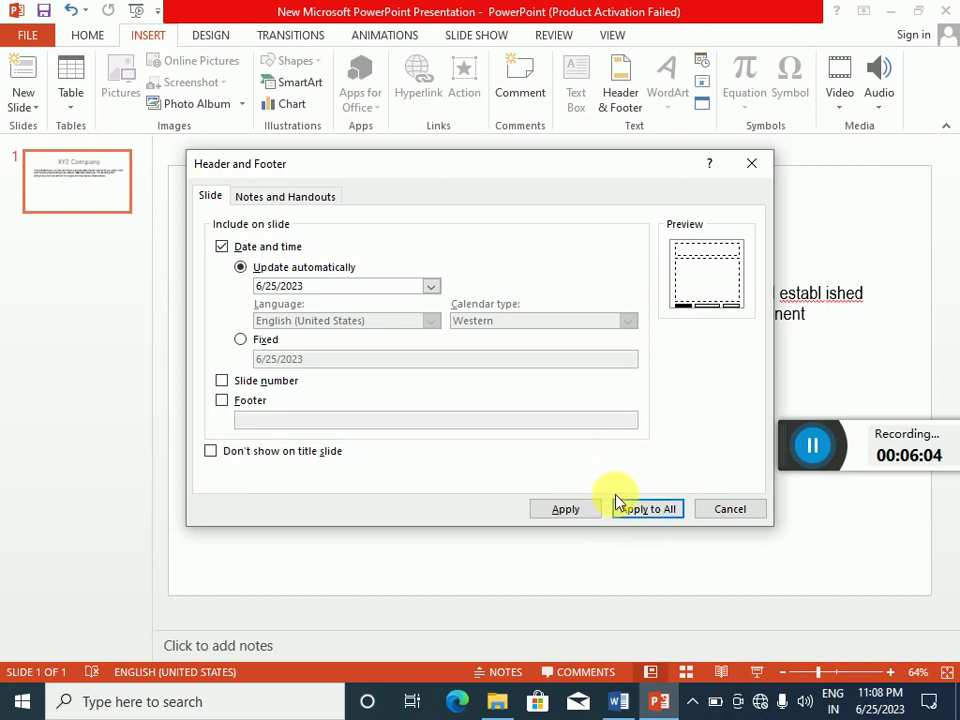
{"action": "left_click", "coordinate": [565, 511]}
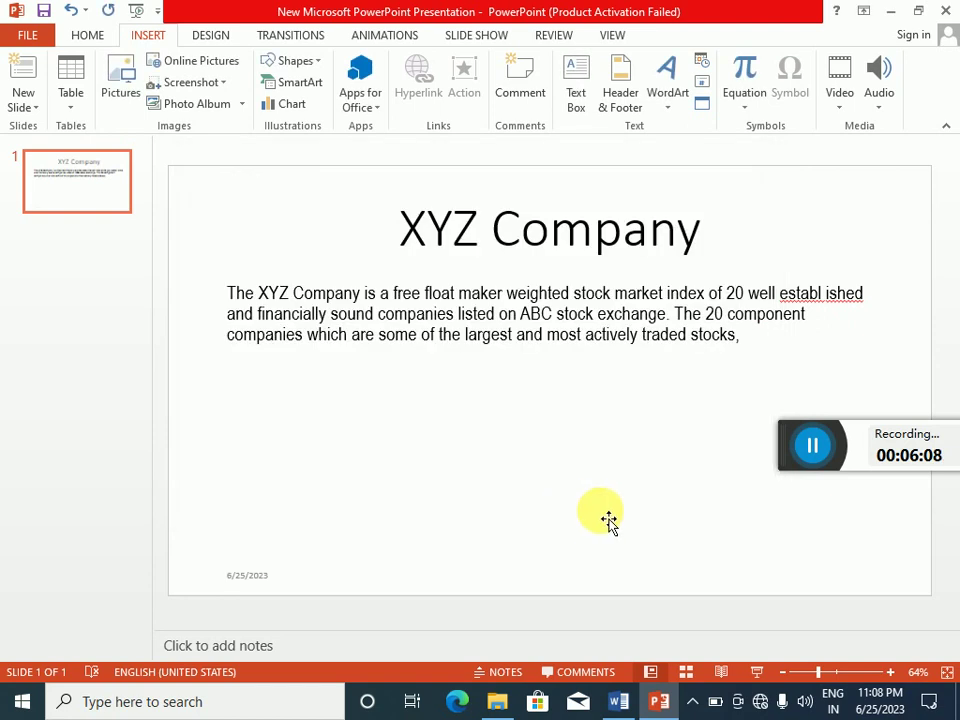
- Enlarge the footer date to size 18 and centre it
{"action": "left_click", "coordinate": [278, 584]}
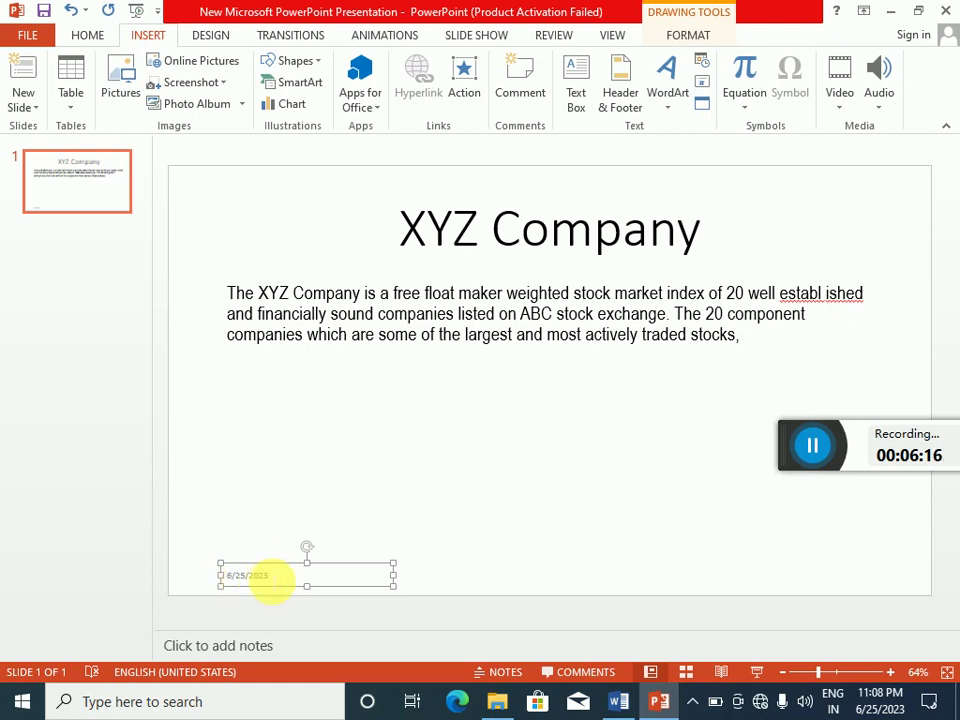
{"action": "double_click", "coordinate": [265, 577]}
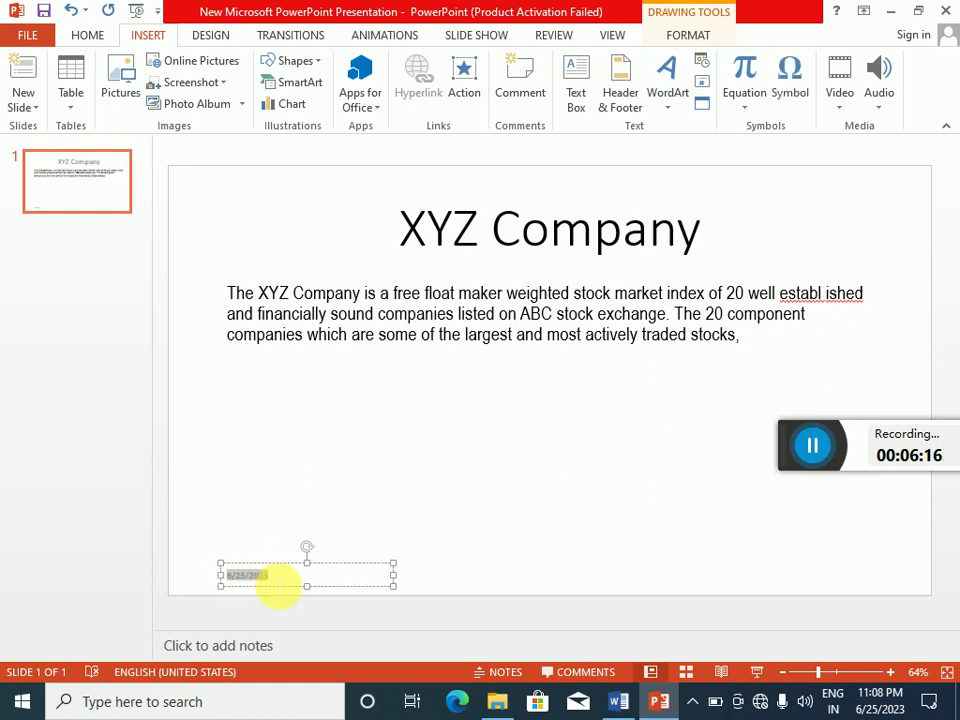
{"action": "left_click", "coordinate": [84, 38]}
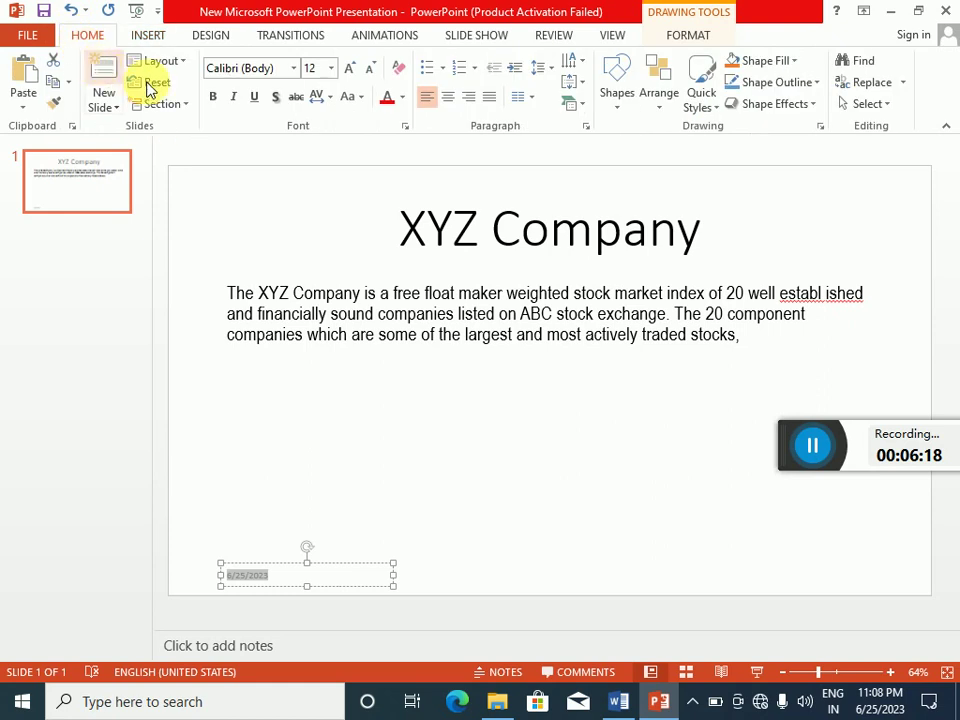
{"action": "left_click", "coordinate": [352, 70]}
{"action": "left_click", "coordinate": [352, 70]}
{"action": "left_click", "coordinate": [352, 70]}
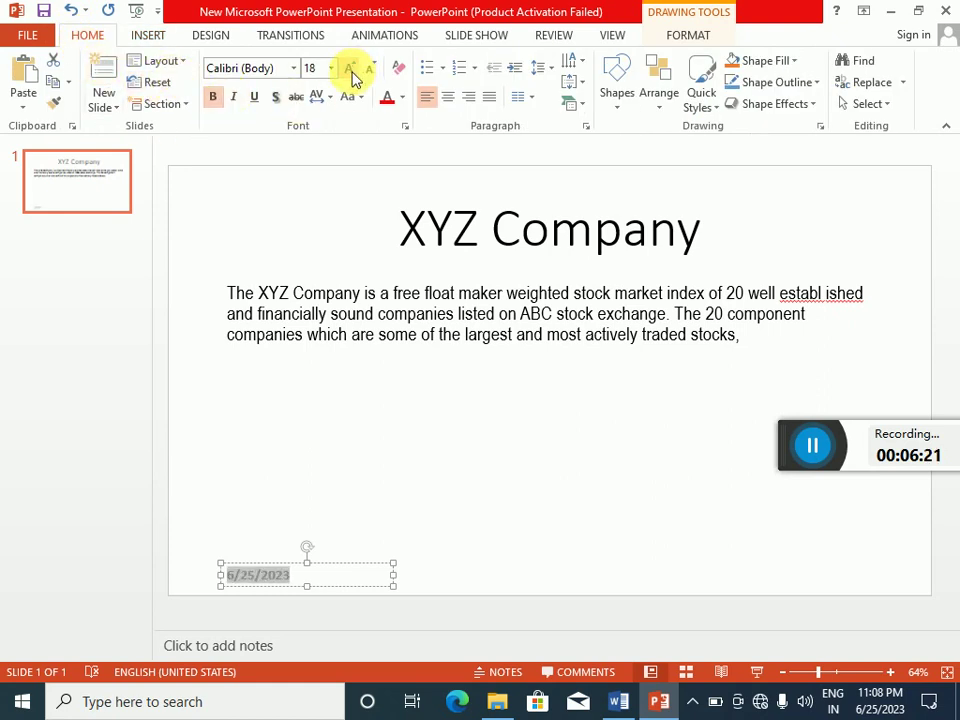
{"action": "left_click", "coordinate": [448, 97]}
{"action": "left_click", "coordinate": [519, 388]}
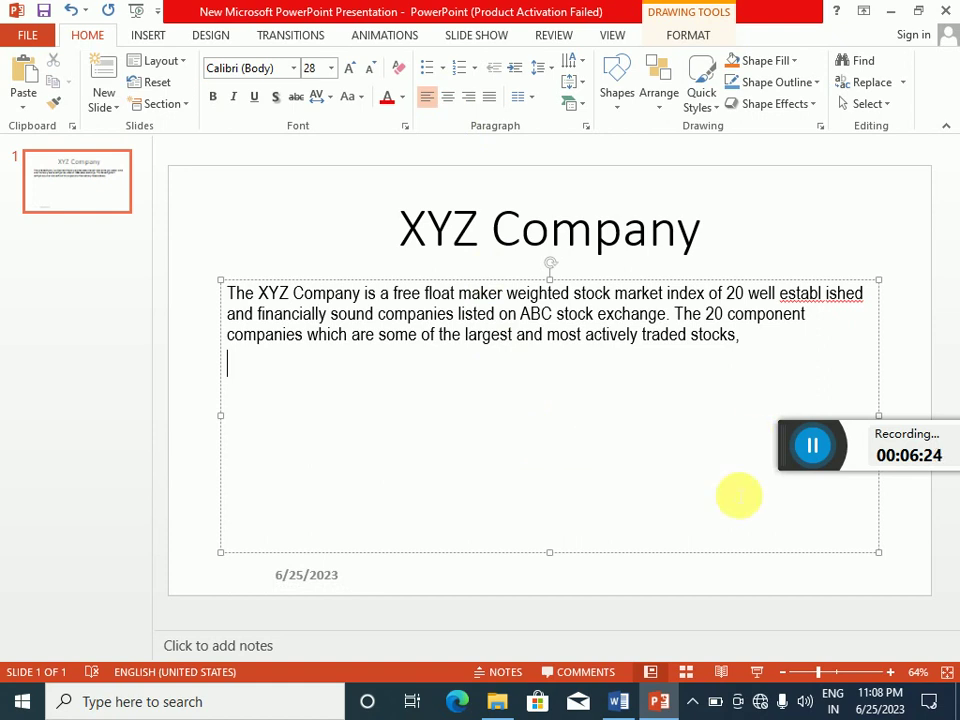
{"action": "left_click", "coordinate": [584, 578]}
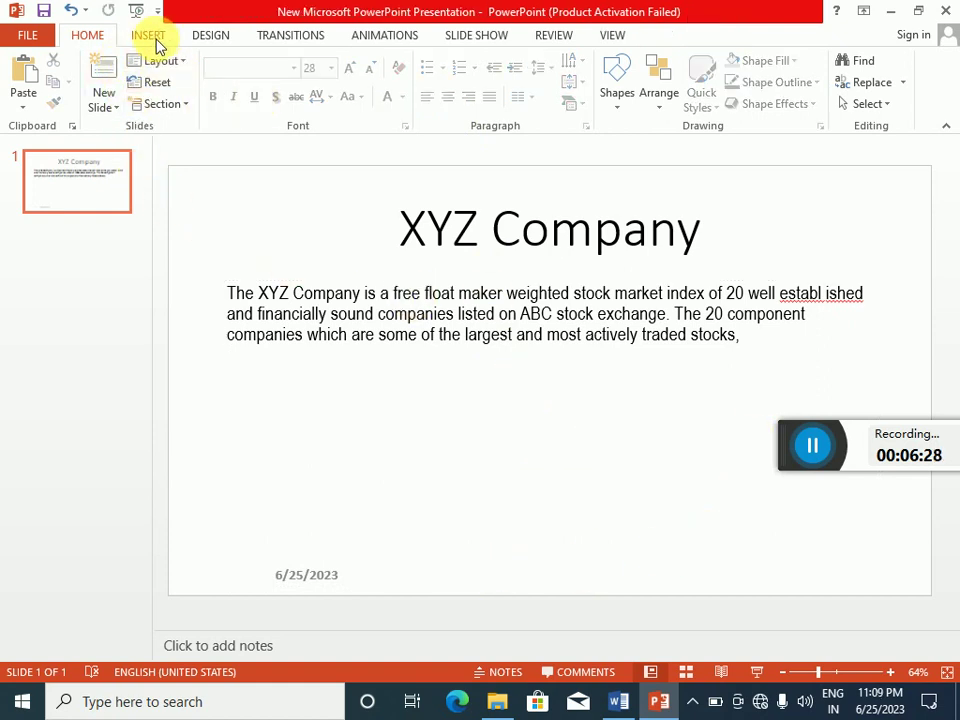
- Reread the second-slide and watermark requirements in the Word task sheet, then return to PowerPoint
{"action": "left_click", "coordinate": [618, 701]}
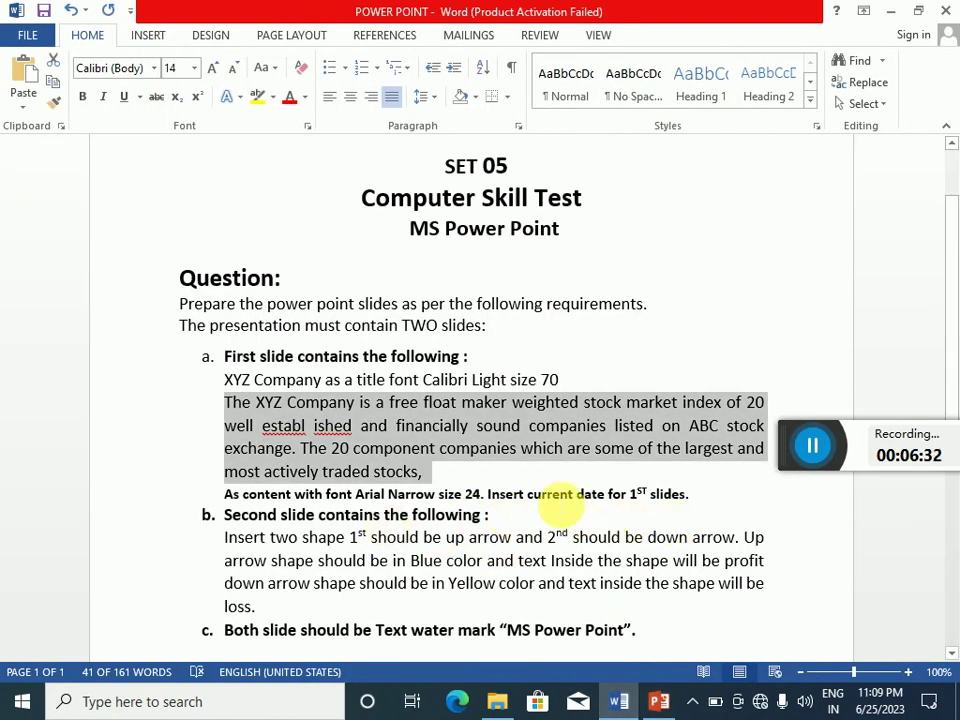
{"action": "scroll", "coordinate": [430, 480], "scroll_direction": "down", "scroll_amount": 2}
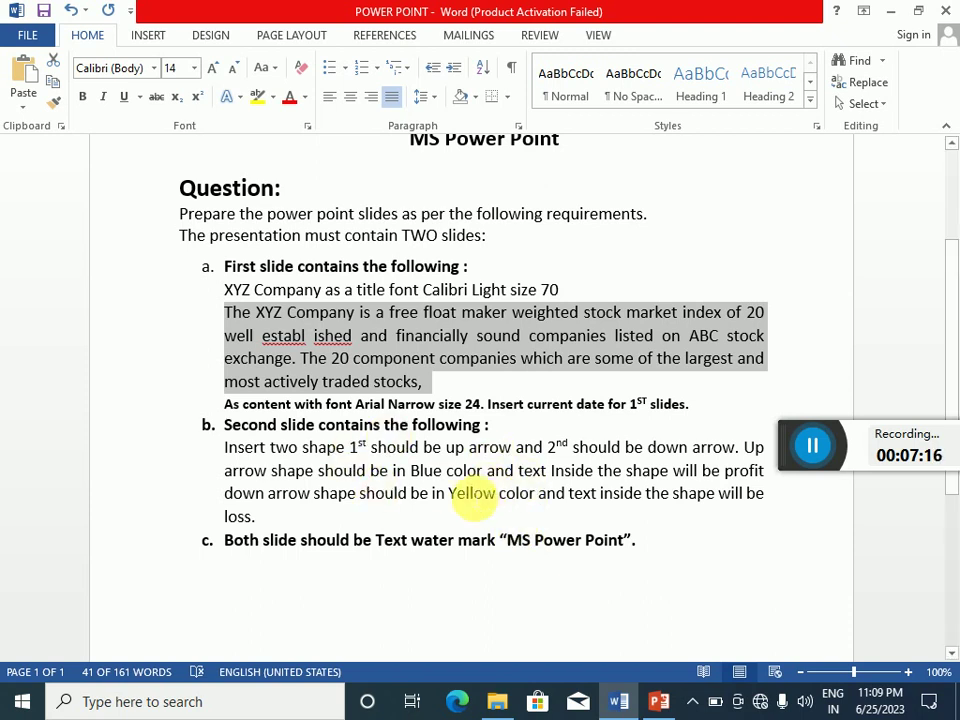
{"action": "left_click", "coordinate": [658, 703]}
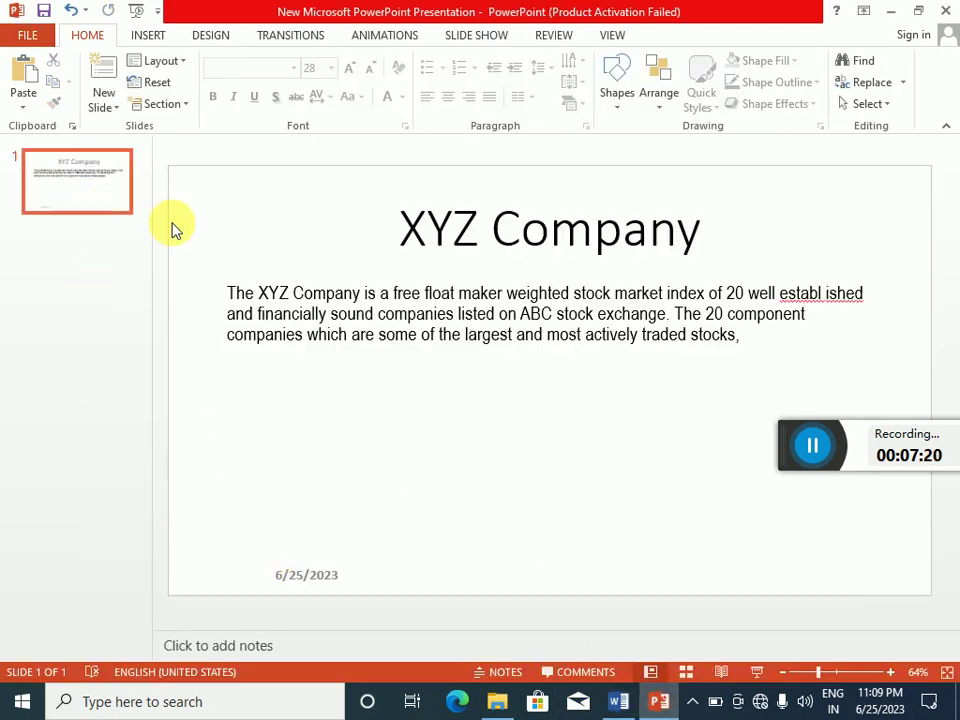
- Add a Blank-layout second slide after the XYZ Company slide
{"action": "left_click", "coordinate": [107, 104]}
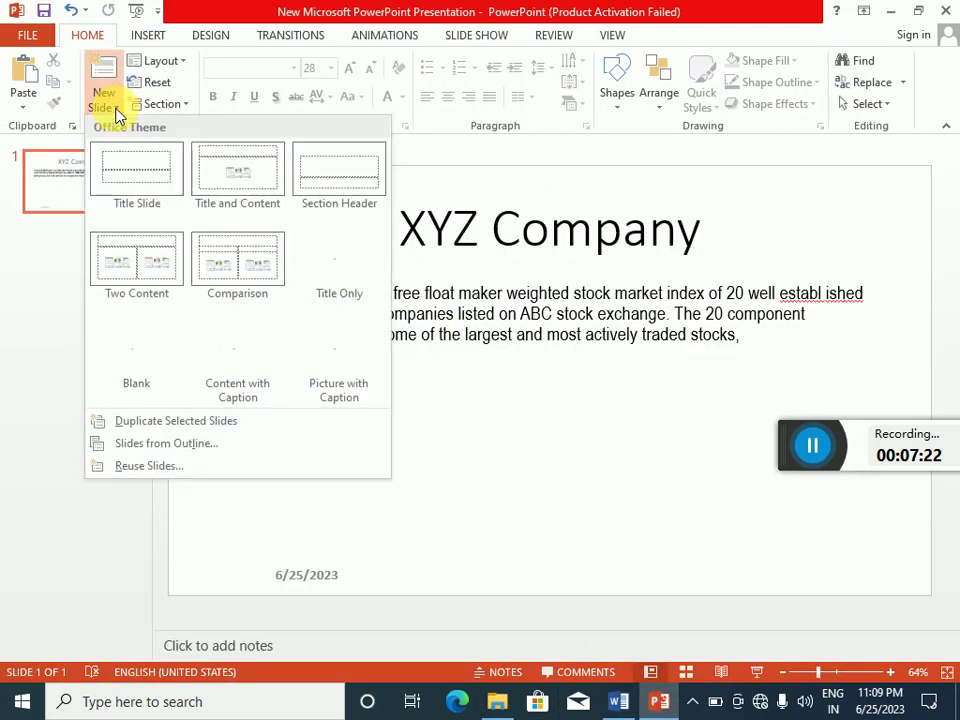
{"action": "left_click", "coordinate": [126, 350]}
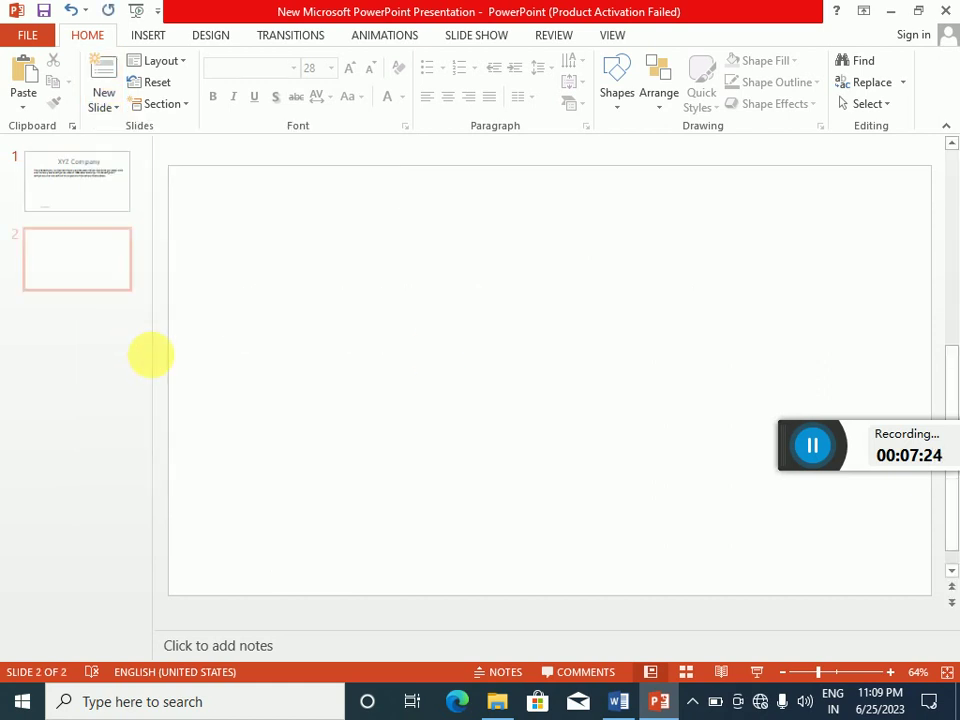
{"action": "left_click", "coordinate": [150, 38]}
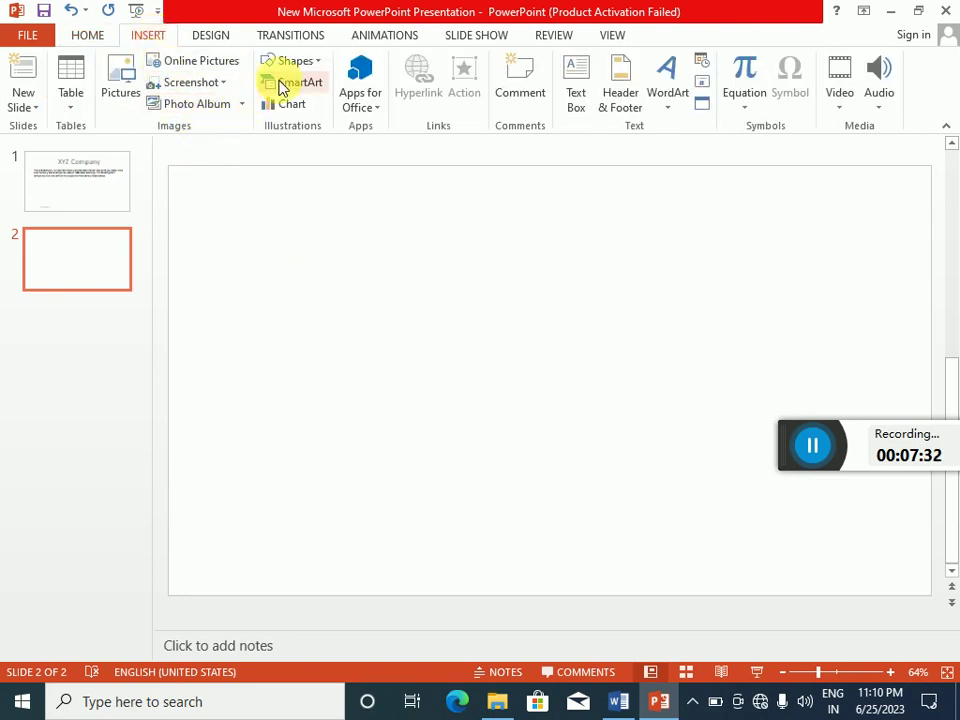
- Draw an up arrow shape on the left side of slide 2
{"action": "left_click", "coordinate": [318, 66]}
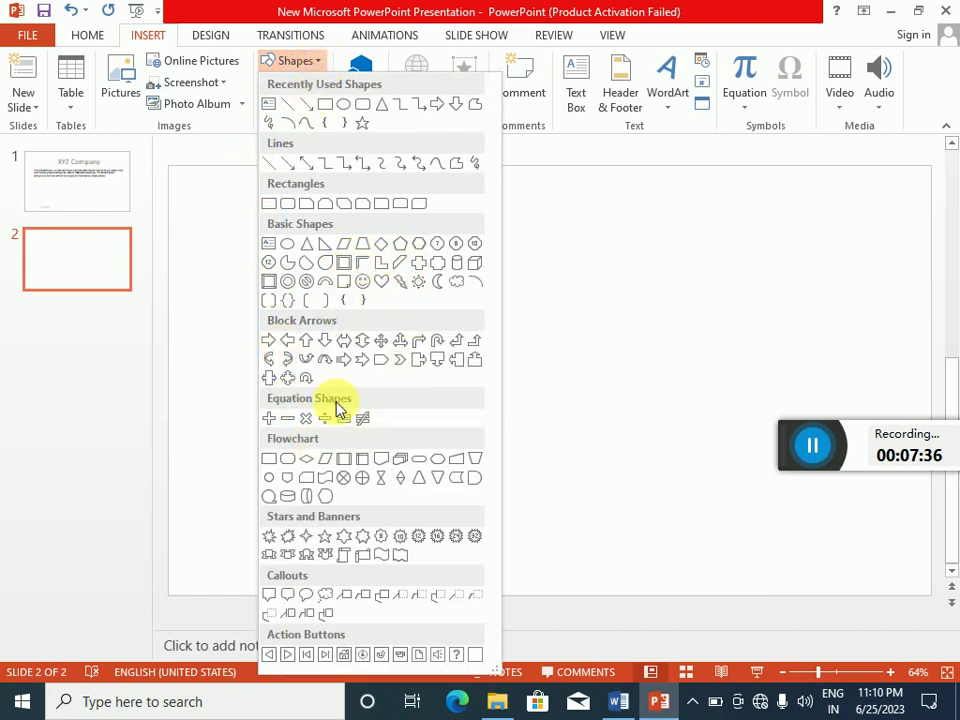
{"action": "left_click", "coordinate": [310, 347]}
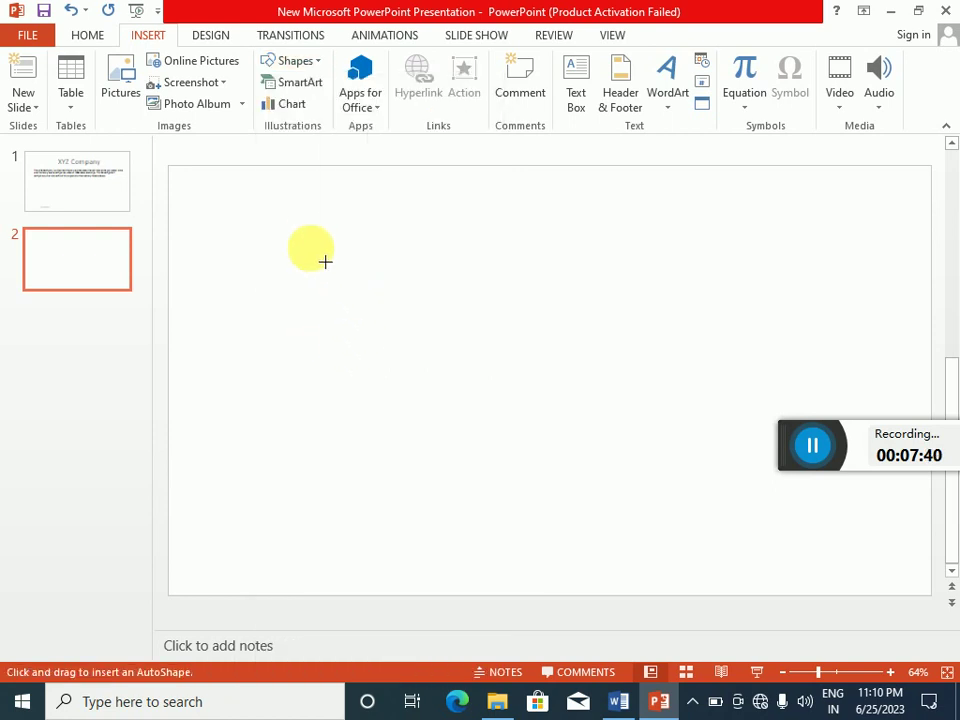
{"action": "mouse_move", "coordinate": [305, 232]}
{"action": "left_mouse_down"}
{"action": "mouse_move", "coordinate": [412, 402]}
{"action": "mouse_move", "coordinate": [490, 430]}
{"action": "left_mouse_up"}
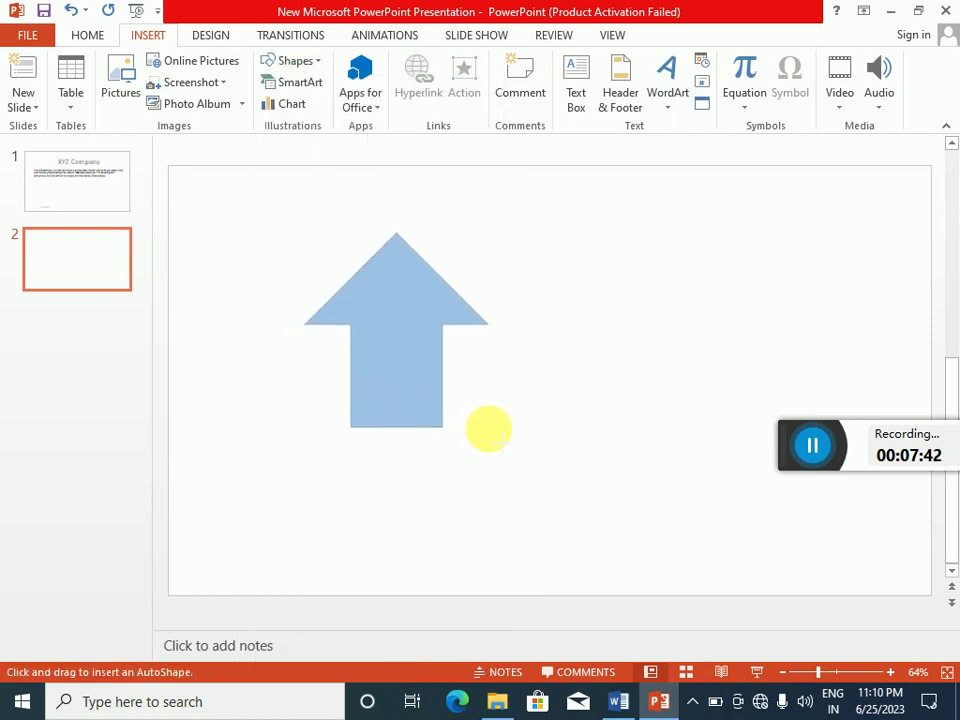
{"action": "left_click", "coordinate": [298, 173]}
- Draw a down arrow to the right of the up arrow and nudge both arrows together
{"action": "left_click", "coordinate": [158, 36]}
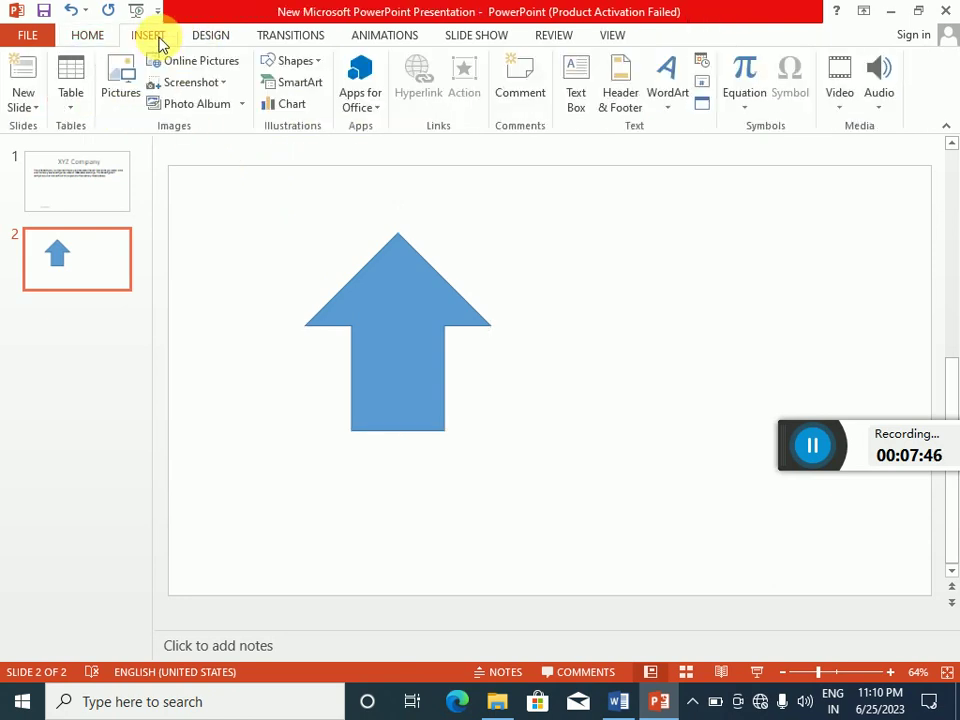
{"action": "left_click", "coordinate": [312, 60]}
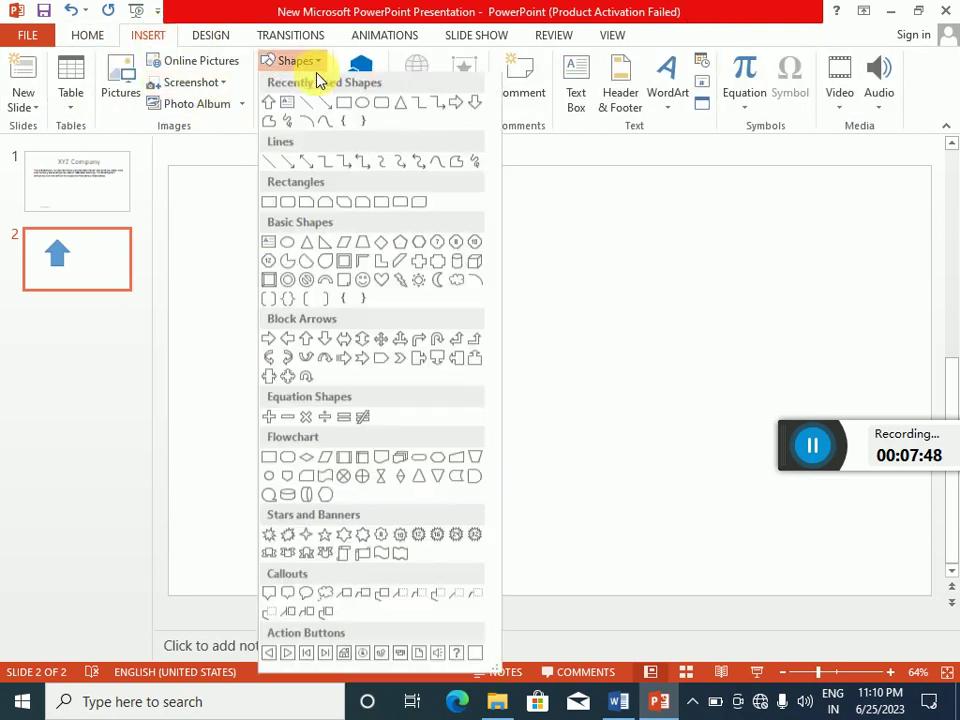
{"action": "left_click", "coordinate": [327, 342]}
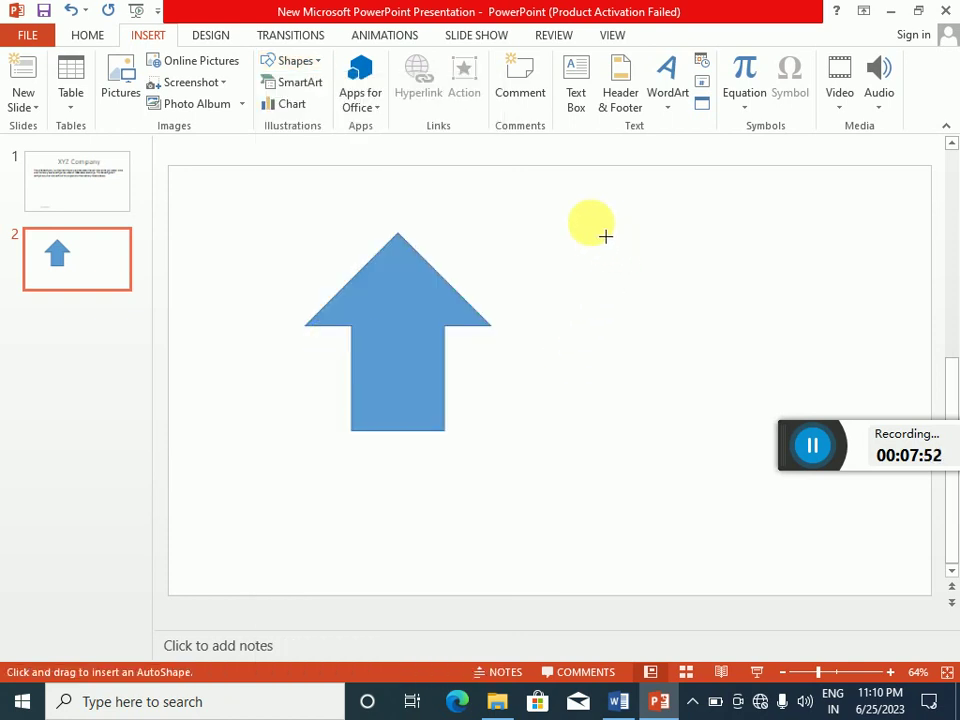
{"action": "left_click_drag", "start_coordinate": [606, 222], "coordinate": [655, 373]}
{"action": "mouse_move", "coordinate": [684, 445]}
{"action": "left_mouse_down"}
{"action": "mouse_move", "coordinate": [780, 470]}
{"action": "mouse_move", "coordinate": [772, 470]}
{"action": "left_mouse_up"}
{"action": "left_click", "coordinate": [385, 304]}
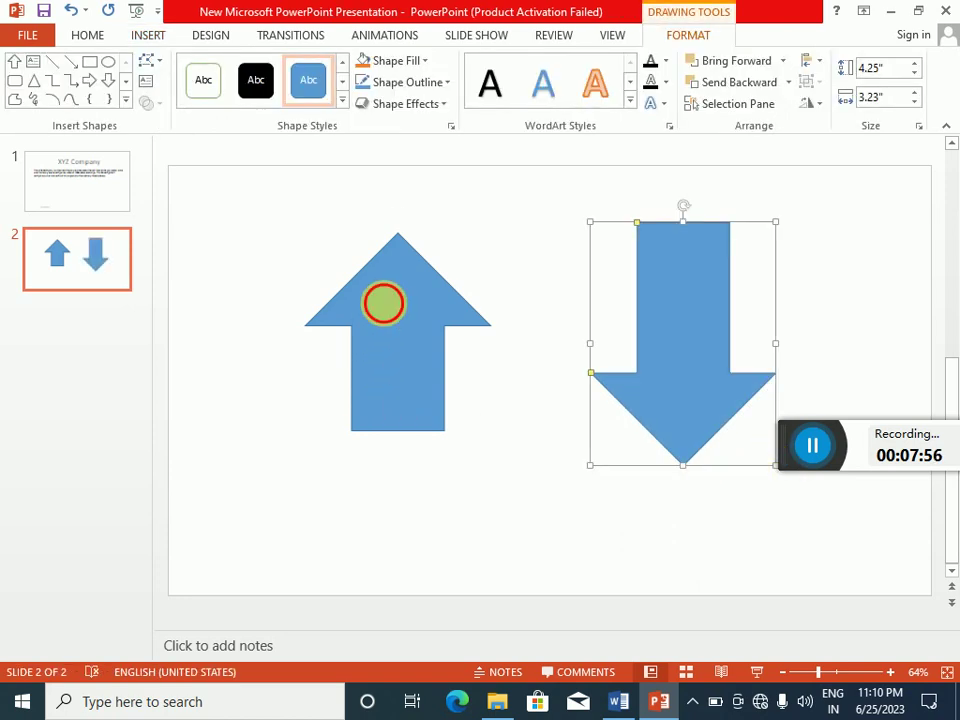
{"action": "left_click_drag", "start_coordinate": [420, 306], "coordinate": [405, 281]}
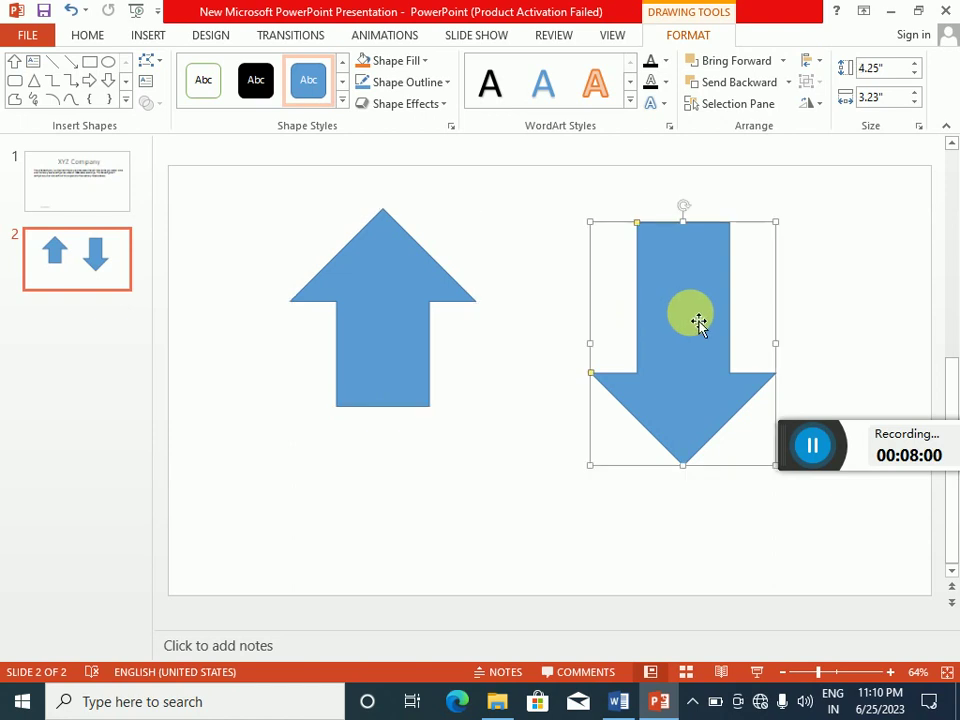
{"action": "left_click_drag", "start_coordinate": [700, 321], "coordinate": [668, 313]}
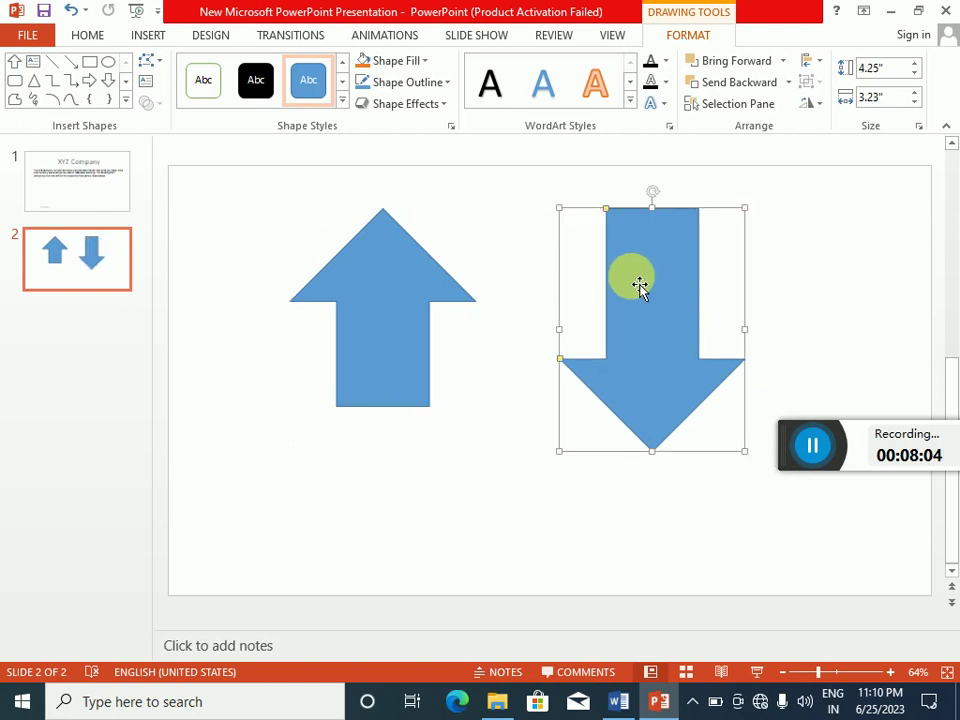
- Give the down arrow a Yellow shape fill, then deselect it
{"action": "left_click", "coordinate": [424, 63]}
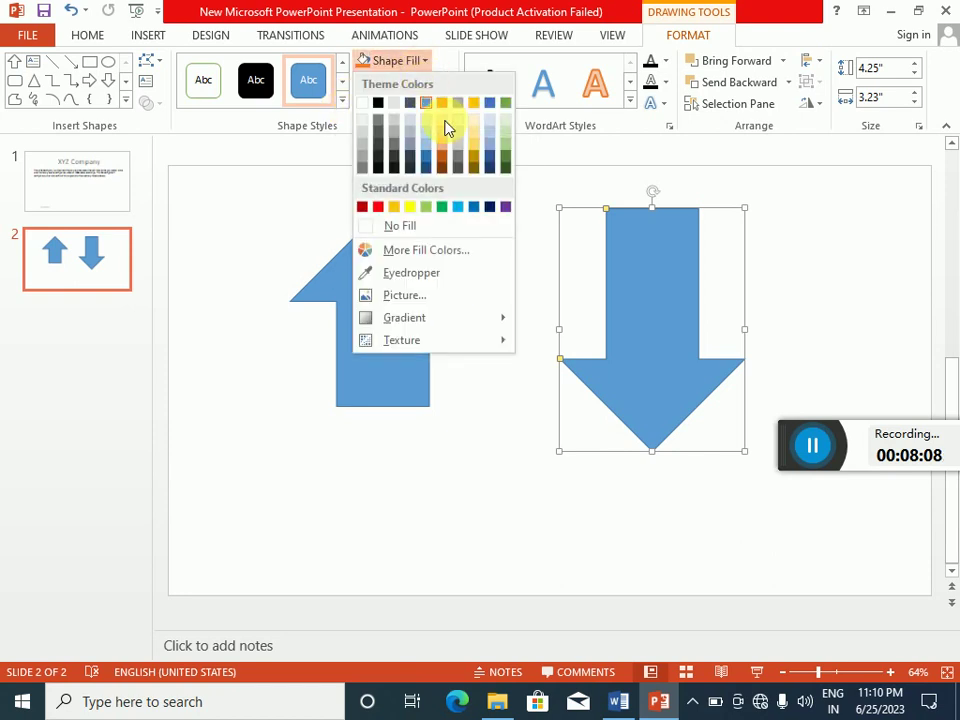
{"action": "left_click", "coordinate": [409, 208]}
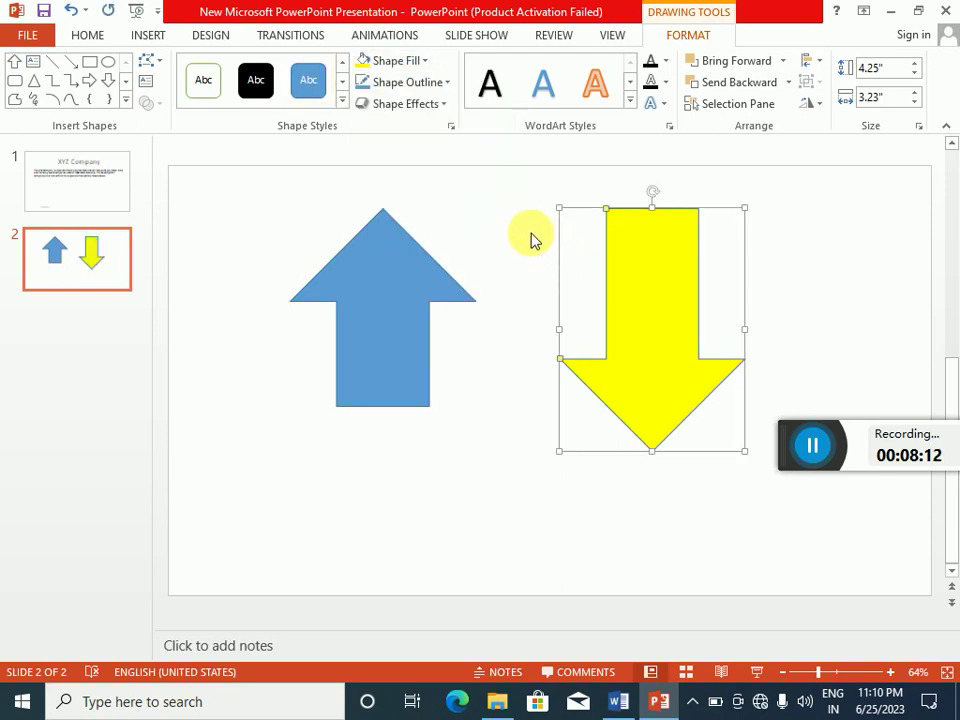
{"action": "left_click", "coordinate": [515, 265]}
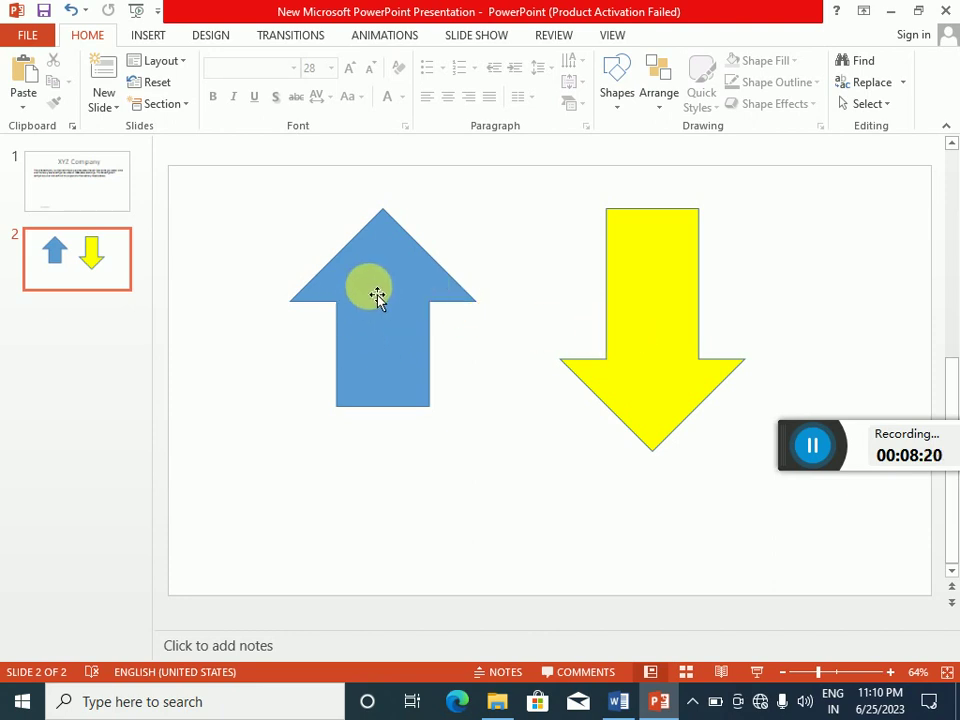
- Type 'profit' as the text inside the blue up arrow
{"action": "right_click", "coordinate": [373, 290]}
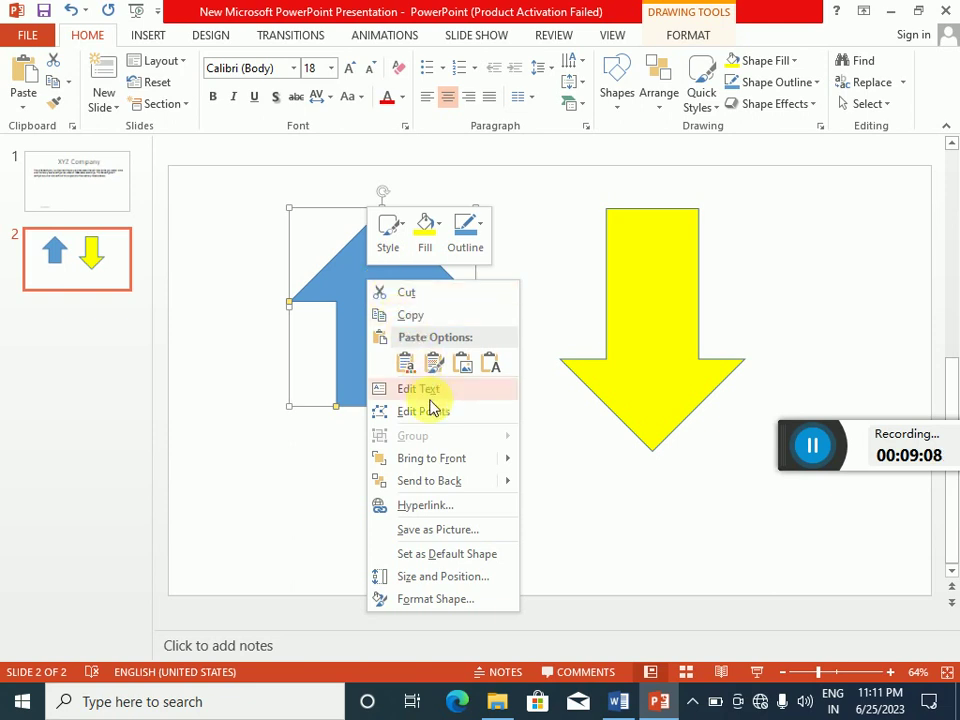
{"action": "mouse_move", "coordinate": [432, 462]}
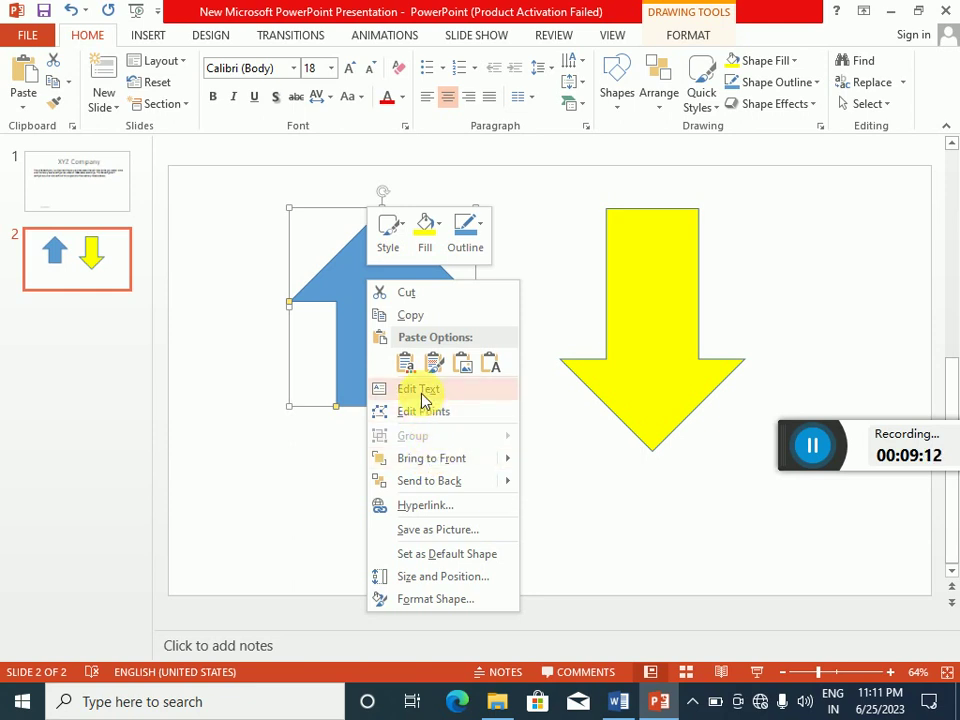
{"action": "left_click", "coordinate": [418, 354]}
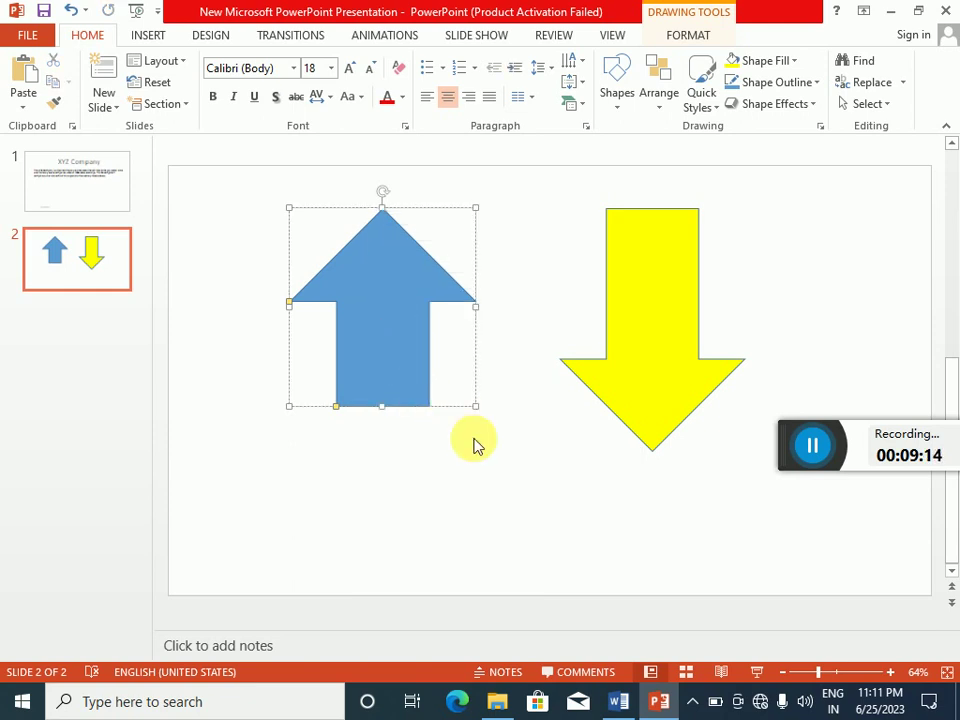
{"action": "type", "text": "profi"}
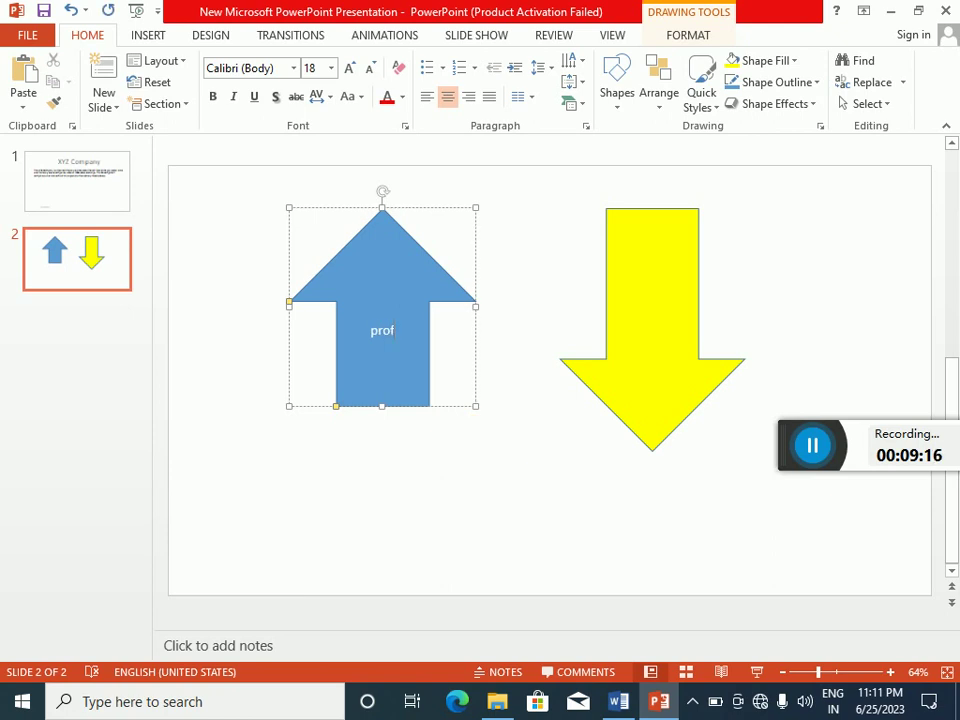
{"action": "type", "text": "t"}
{"action": "left_click", "coordinate": [519, 396]}
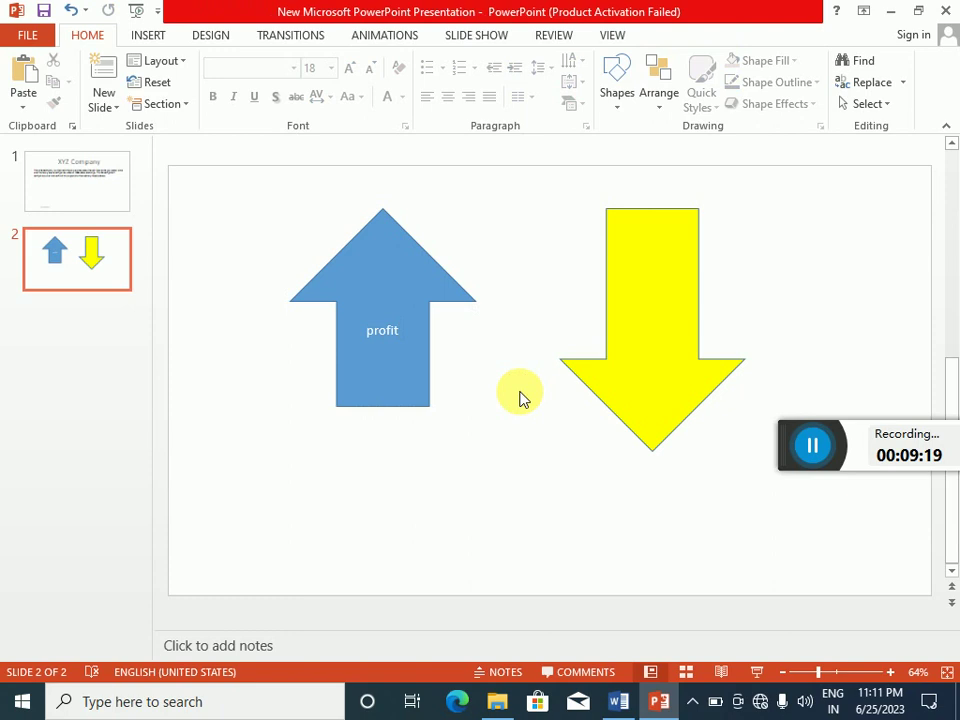
{"action": "left_click", "coordinate": [671, 315]}
- Add the text 'Loss' inside the yellow down arrow and select it
{"action": "right_click", "coordinate": [671, 315]}
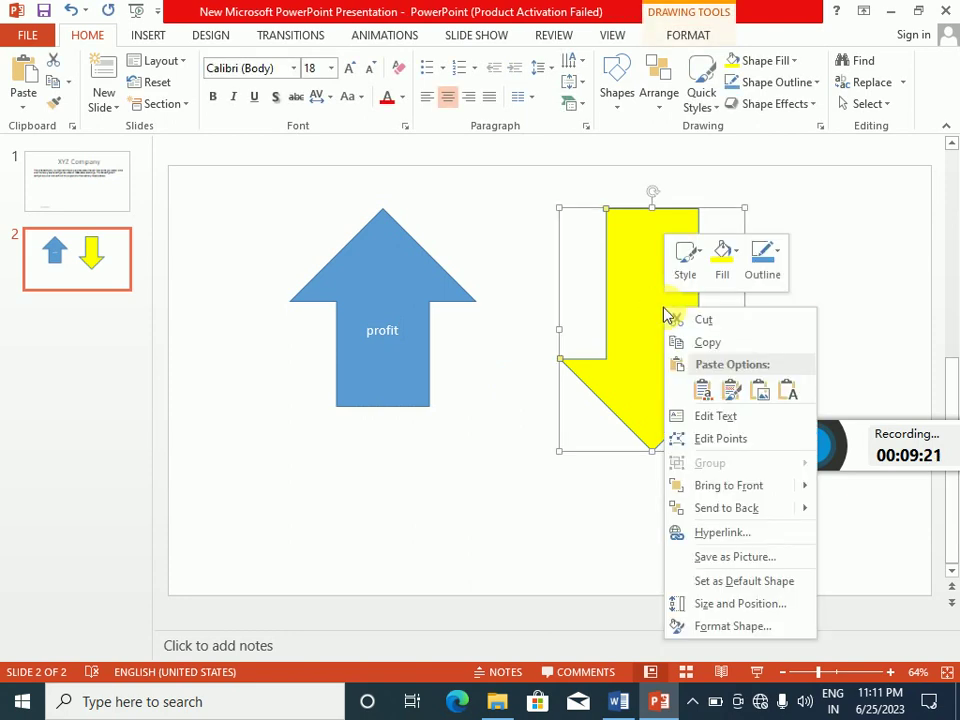
{"action": "left_click", "coordinate": [708, 428]}
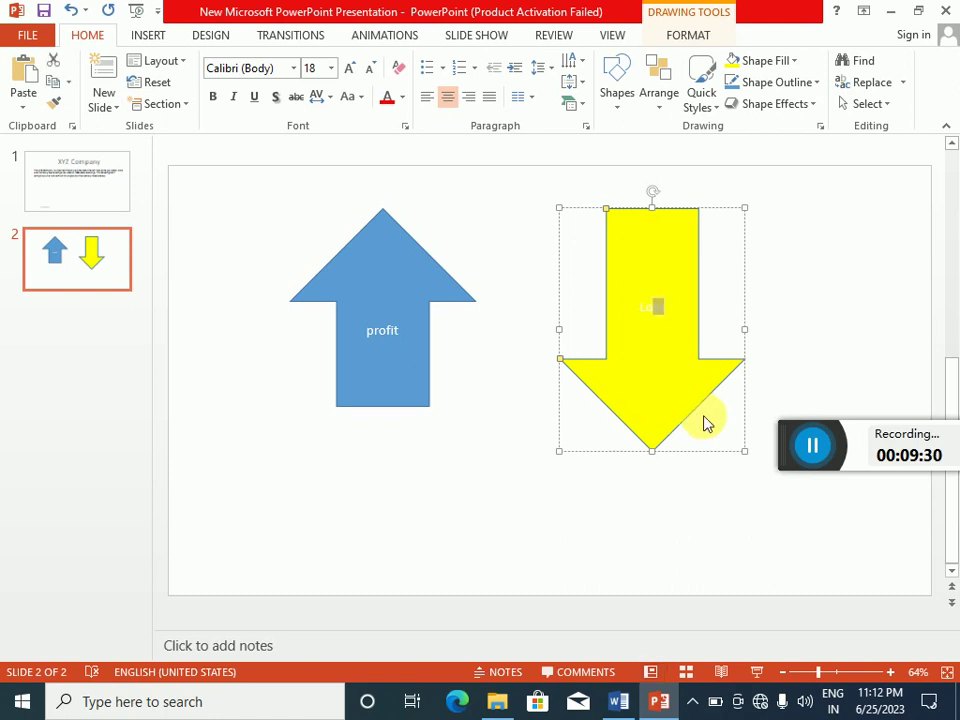
{"action": "key", "text": "ctrl+a"}
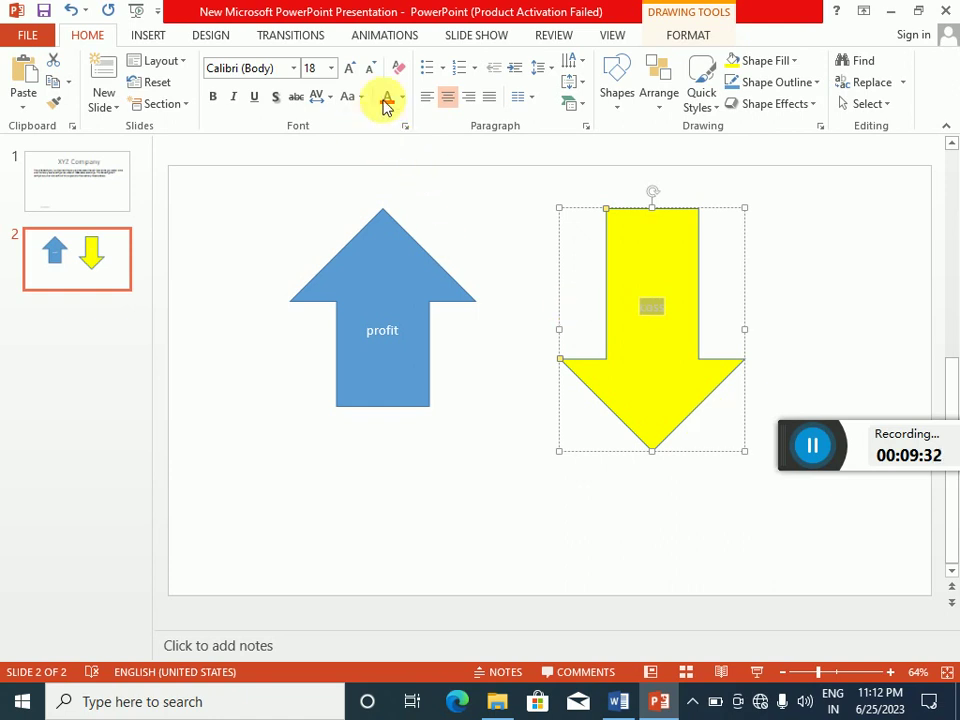
- Make the Loss text red, bold and size 32, and nudge the up arrow slightly
{"action": "left_click", "coordinate": [401, 97]}
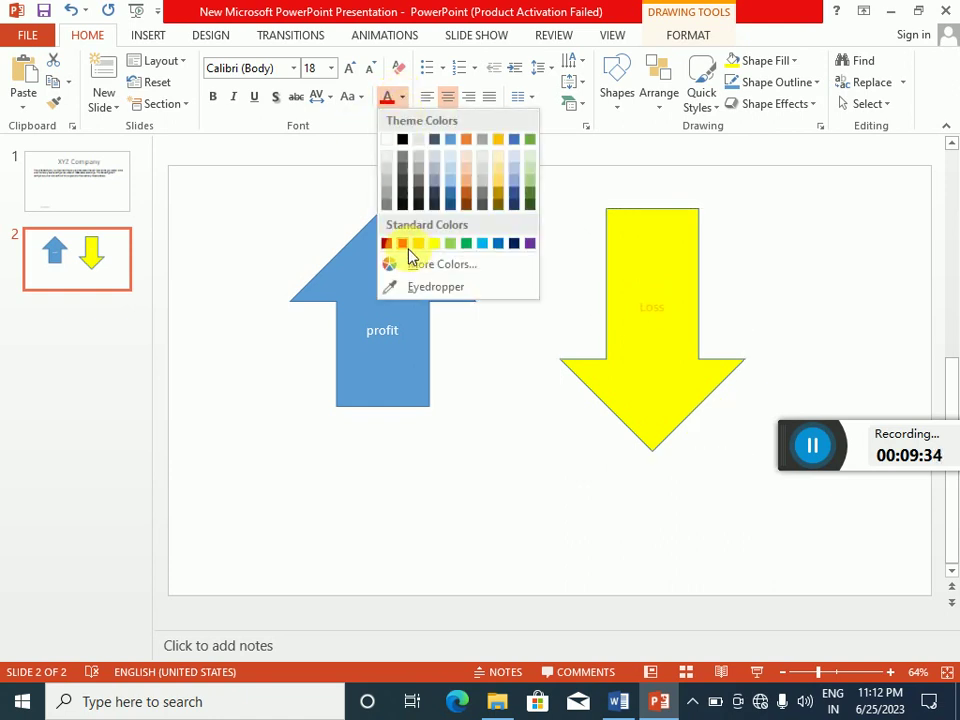
{"action": "left_click", "coordinate": [402, 243]}
{"action": "left_click", "coordinate": [213, 97]}
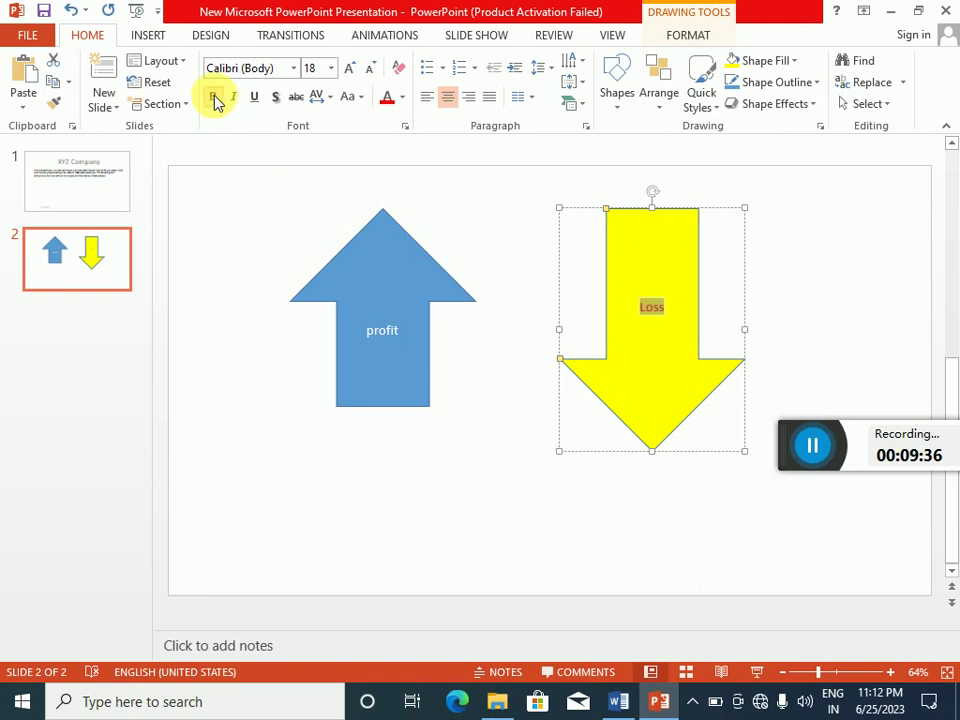
{"action": "left_click", "coordinate": [350, 70]}
{"action": "left_click", "coordinate": [350, 72]}
{"action": "left_click", "coordinate": [350, 72]}
{"action": "left_click", "coordinate": [350, 72]}
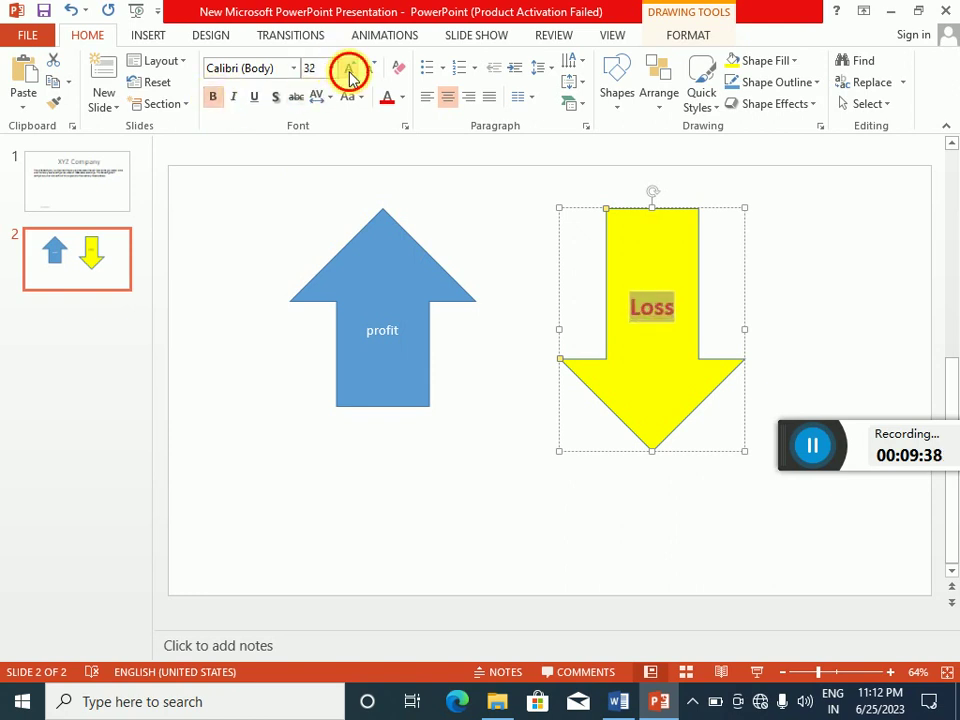
{"action": "left_click", "coordinate": [350, 72]}
{"action": "left_click", "coordinate": [350, 72]}
{"action": "left_click_drag", "start_coordinate": [407, 343], "coordinate": [405, 337]}
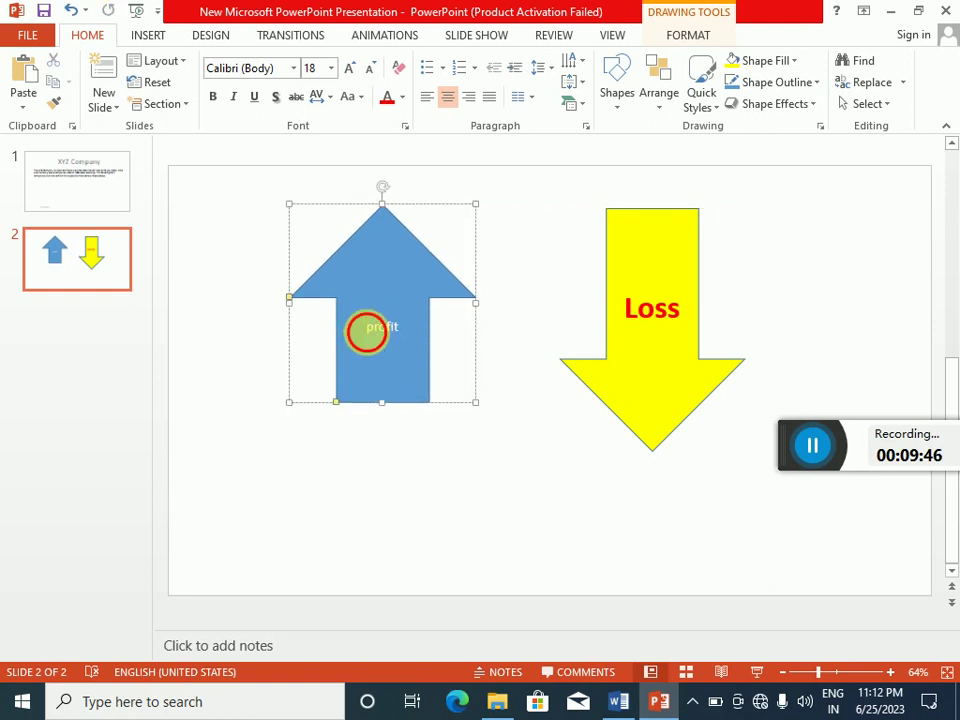
- Make the profit text 40 pt, bold and red to match Loss
{"action": "left_click_drag", "start_coordinate": [374, 343], "coordinate": [384, 337]}
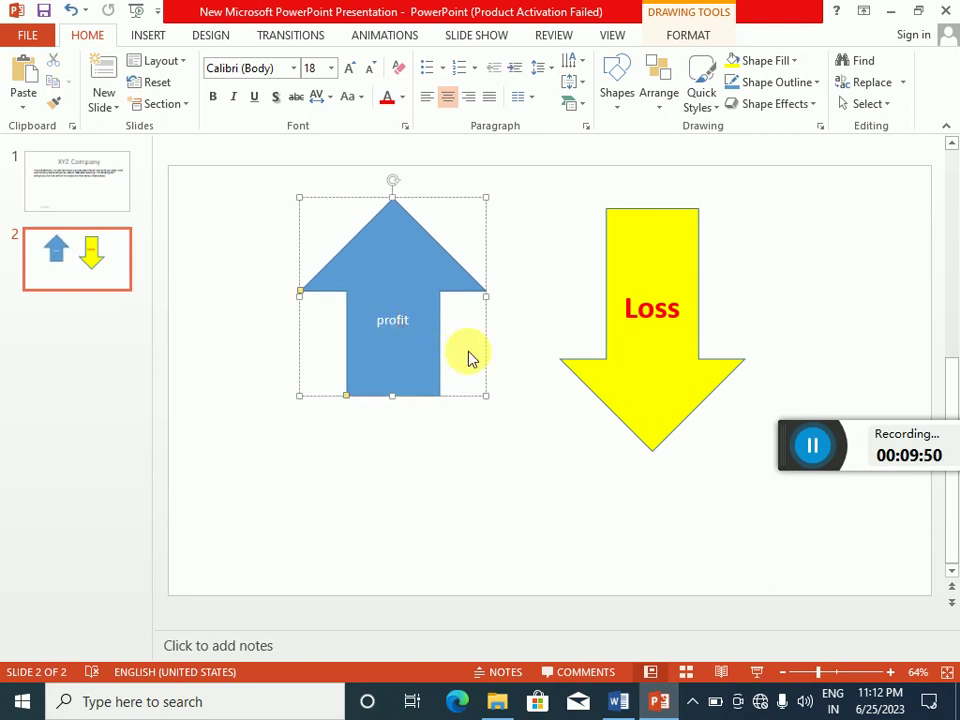
{"action": "key", "text": "shift+Left"}
{"action": "key", "text": "shift+Left"}
{"action": "key", "text": "shift+Left"}
{"action": "key", "text": "shift+Left"}
{"action": "key", "text": "shift+Left"}
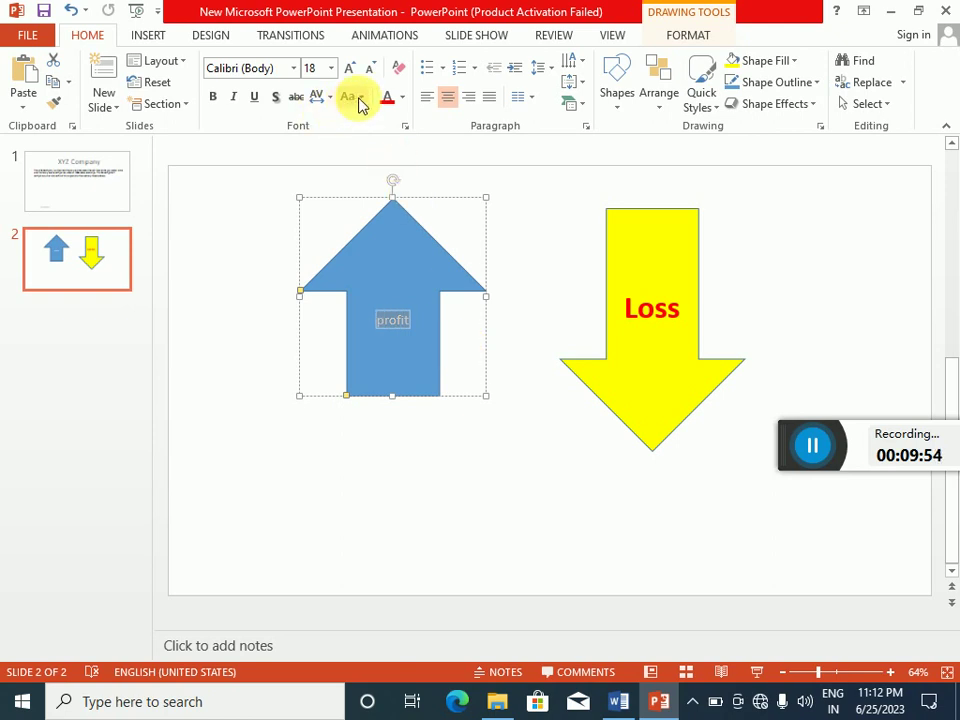
{"action": "left_click", "coordinate": [352, 69]}
{"action": "left_click", "coordinate": [352, 69]}
{"action": "left_click", "coordinate": [352, 69]}
{"action": "left_click", "coordinate": [352, 69]}
{"action": "left_click", "coordinate": [352, 69]}
{"action": "left_click", "coordinate": [352, 69]}
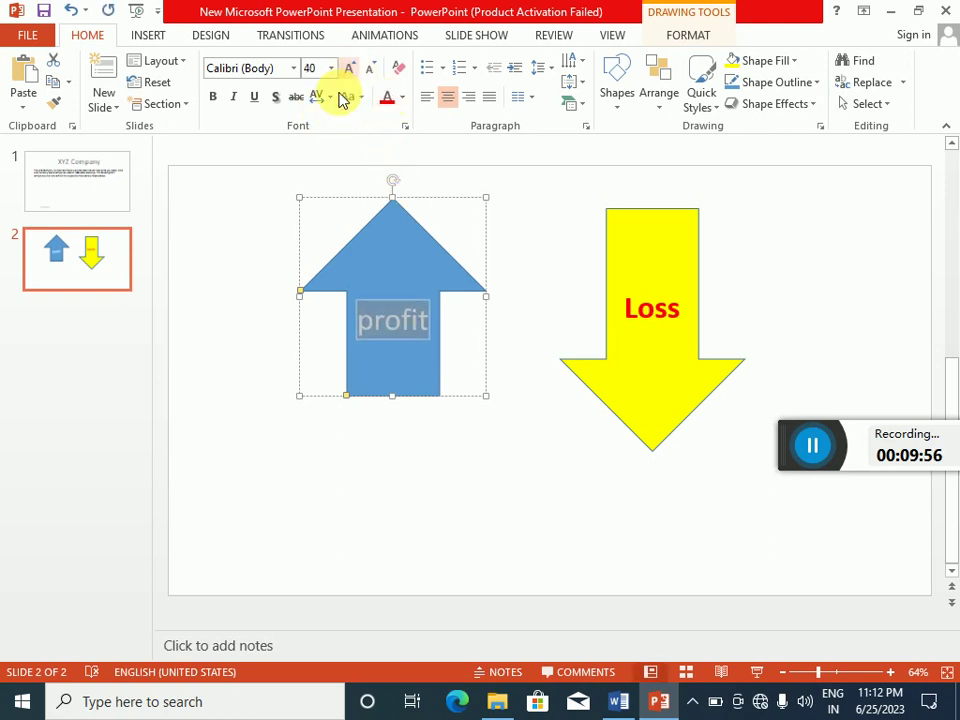
{"action": "left_click", "coordinate": [212, 96]}
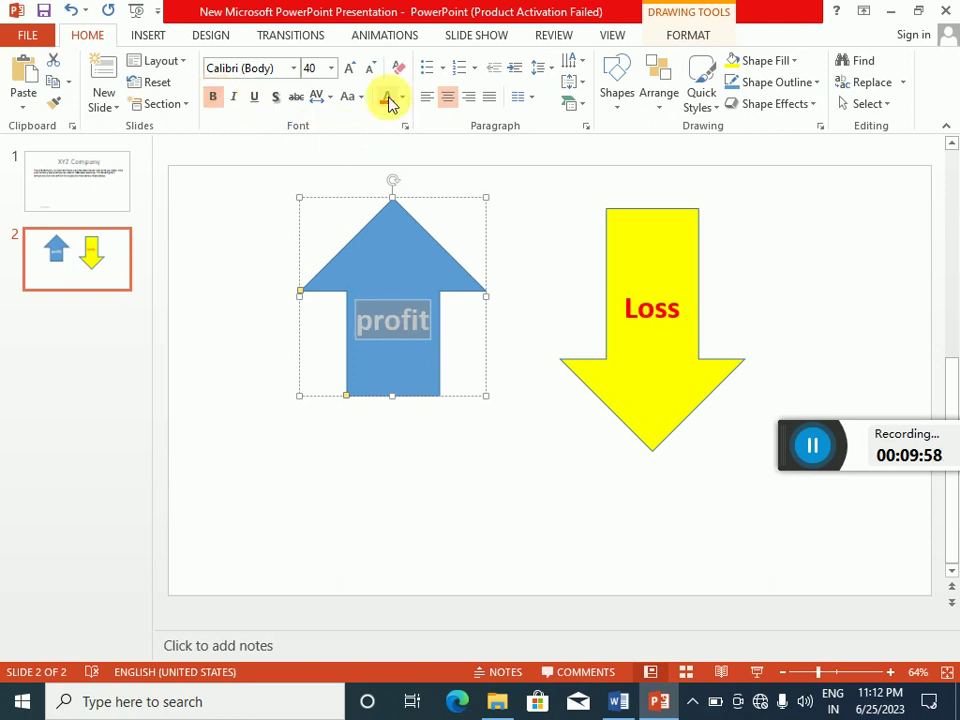
{"action": "left_click", "coordinate": [387, 97]}
{"action": "left_click", "coordinate": [503, 491]}
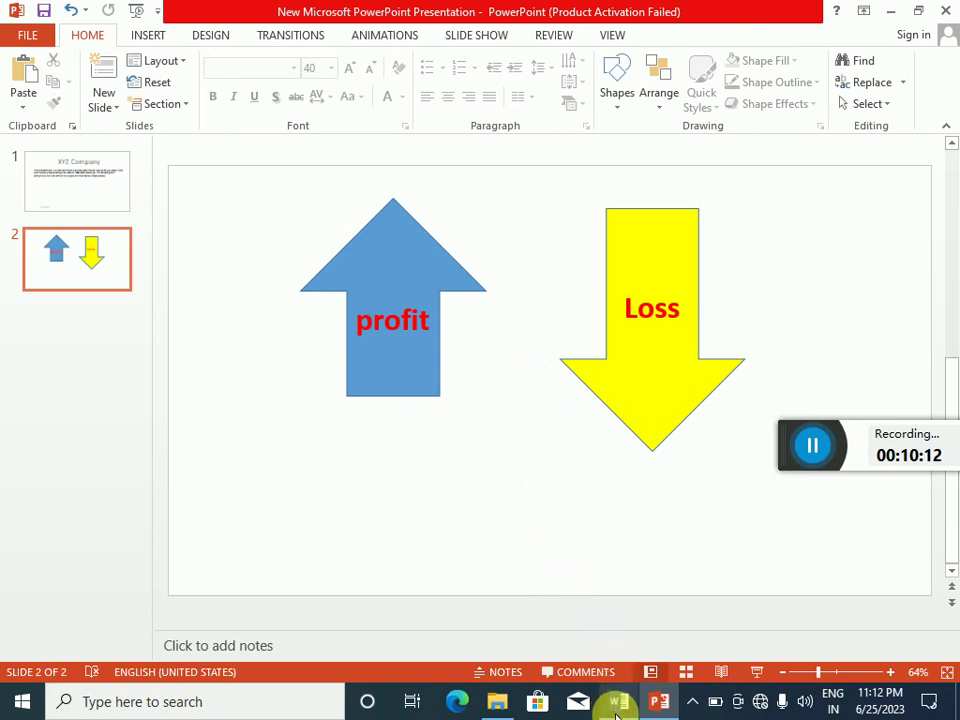
{"action": "mouse_move", "coordinate": [616, 709]}
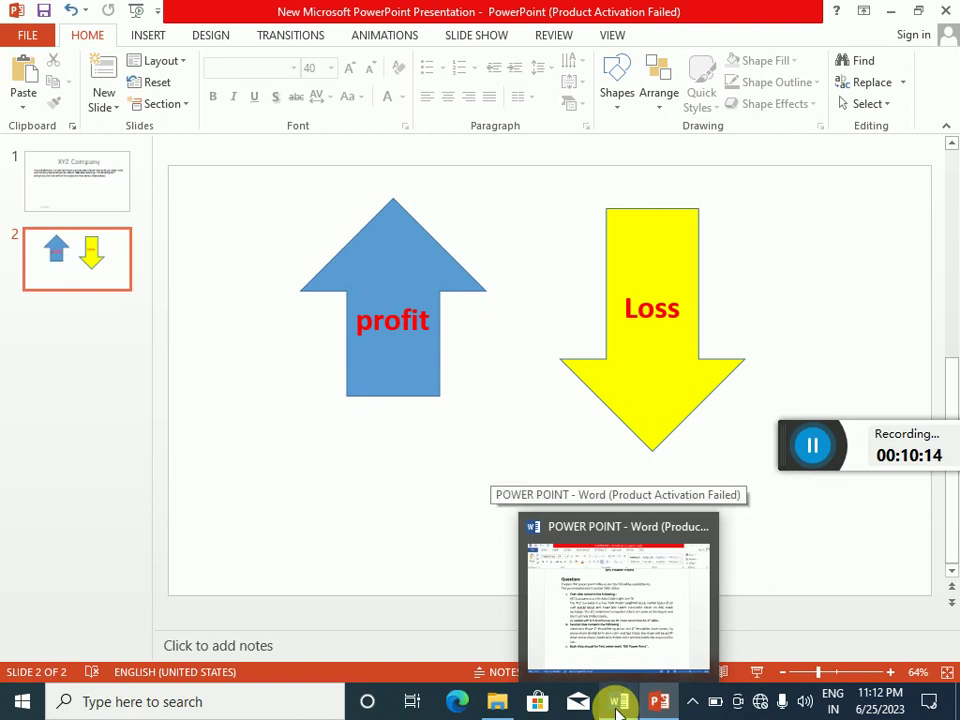
{"action": "left_click", "coordinate": [618, 708]}
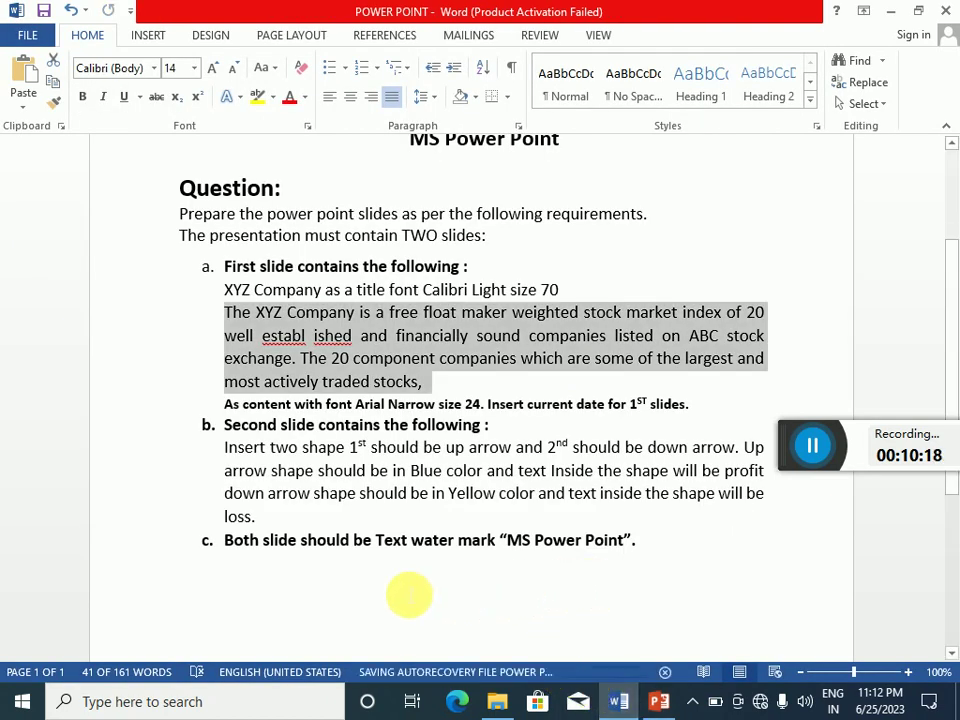
{"action": "left_click", "coordinate": [257, 563]}
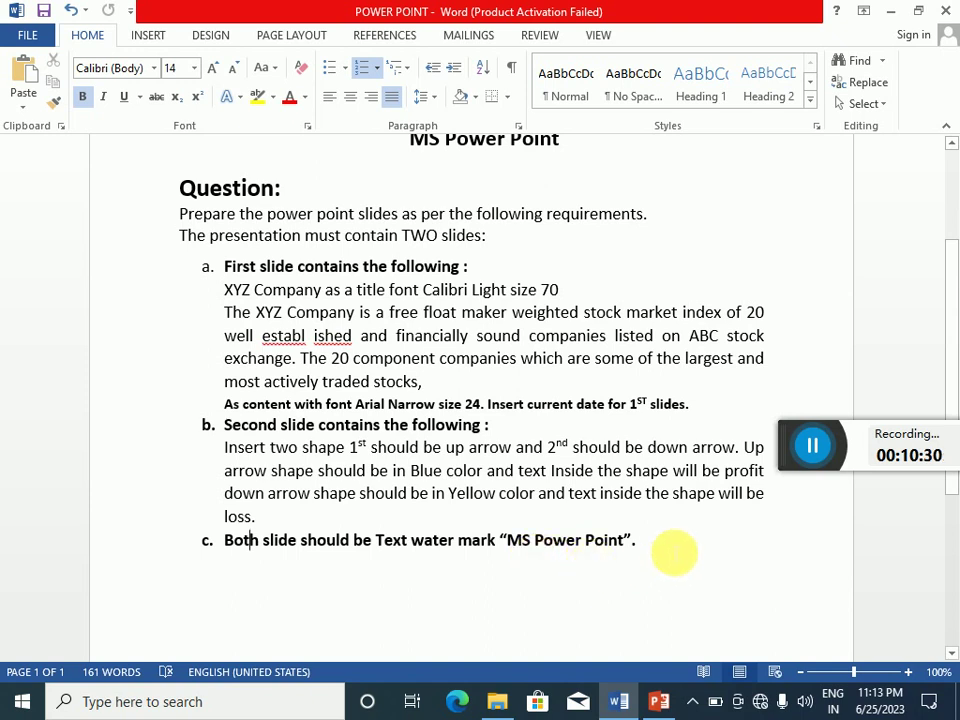
{"action": "left_click", "coordinate": [659, 701]}
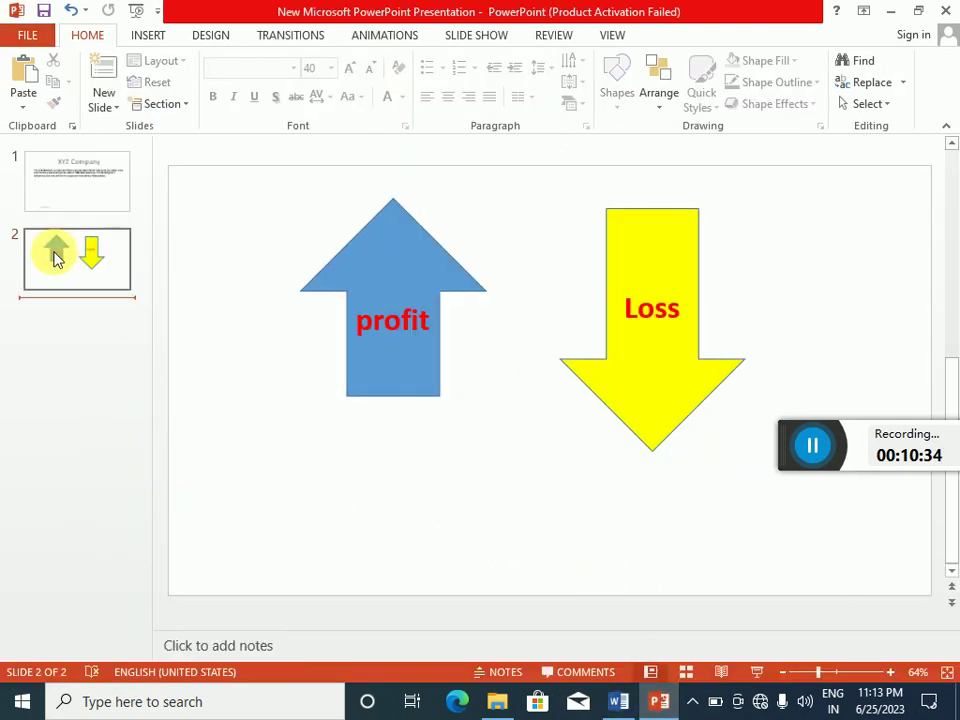
{"action": "left_click", "coordinate": [86, 199]}
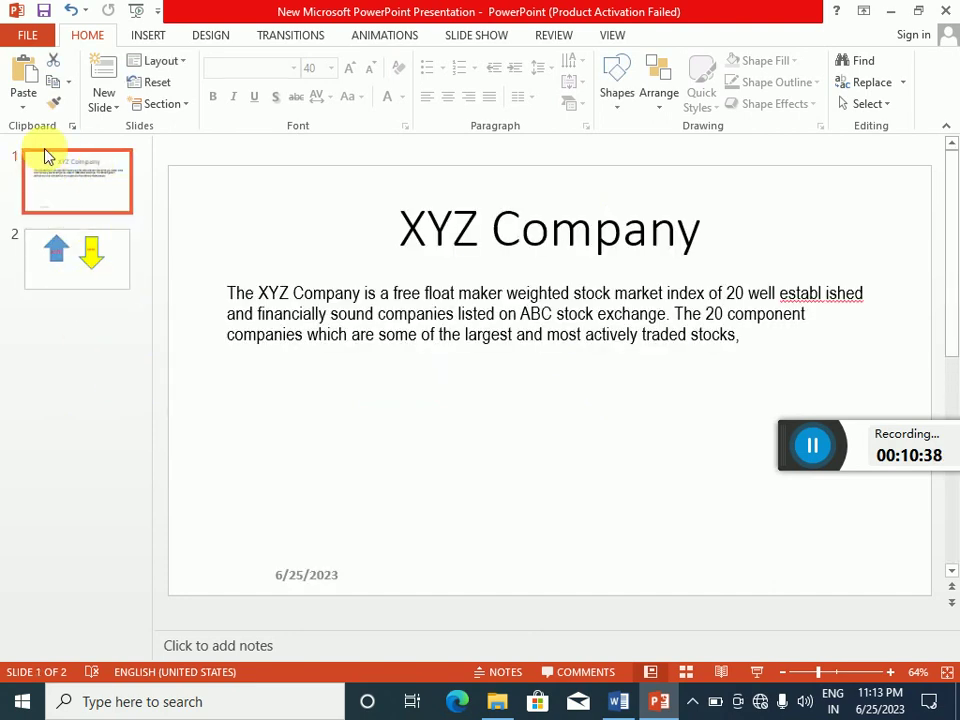
{"action": "left_click", "coordinate": [56, 262]}
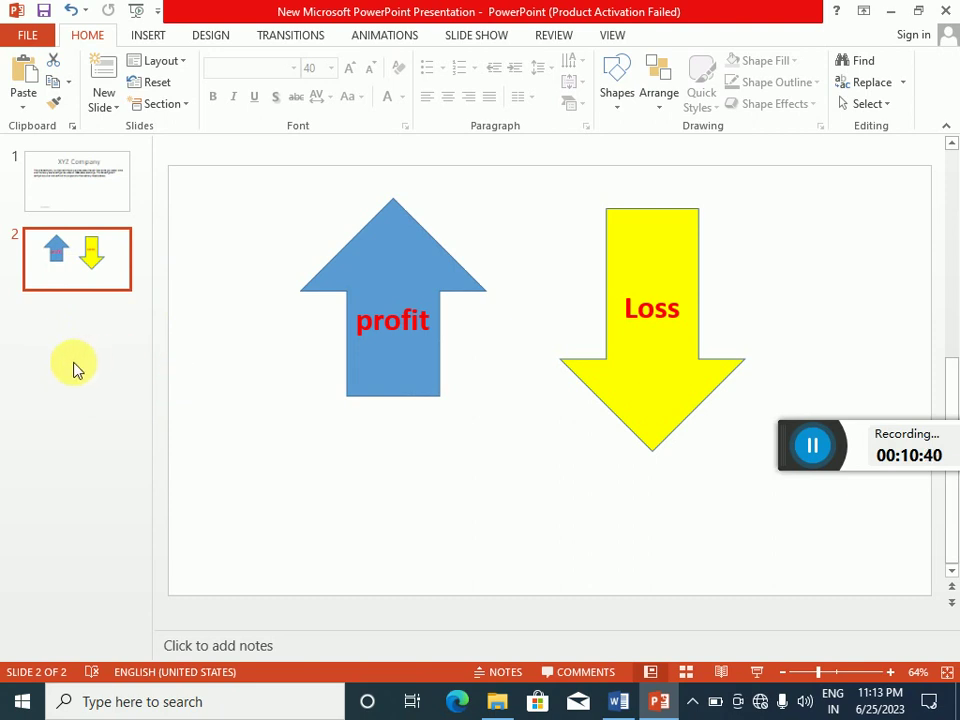
{"action": "left_click", "coordinate": [133, 418]}
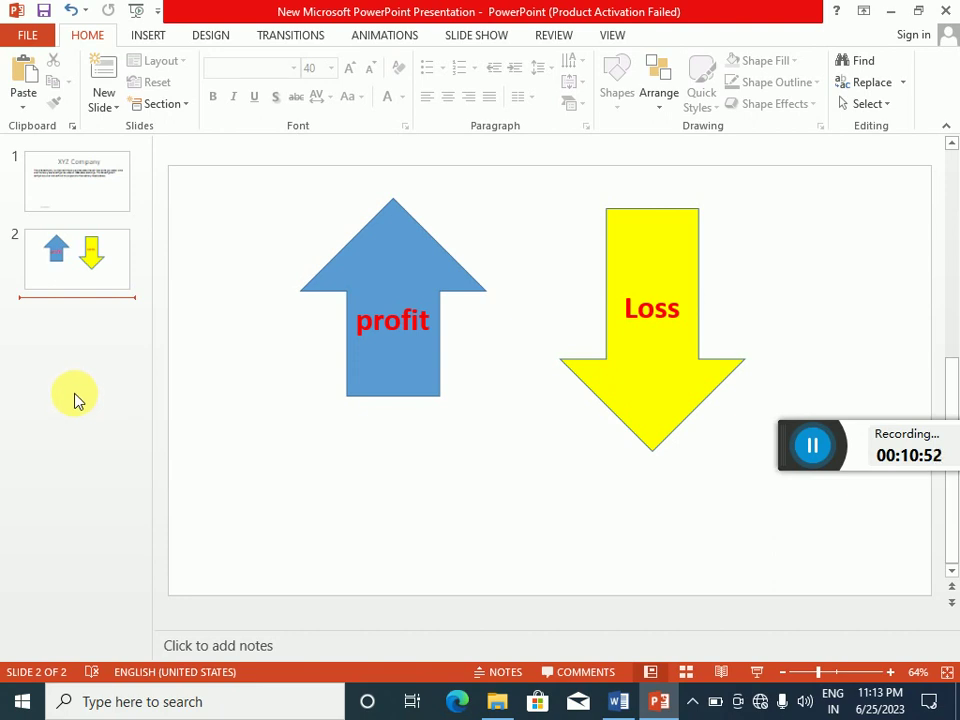
{"action": "left_click", "coordinate": [37, 186]}
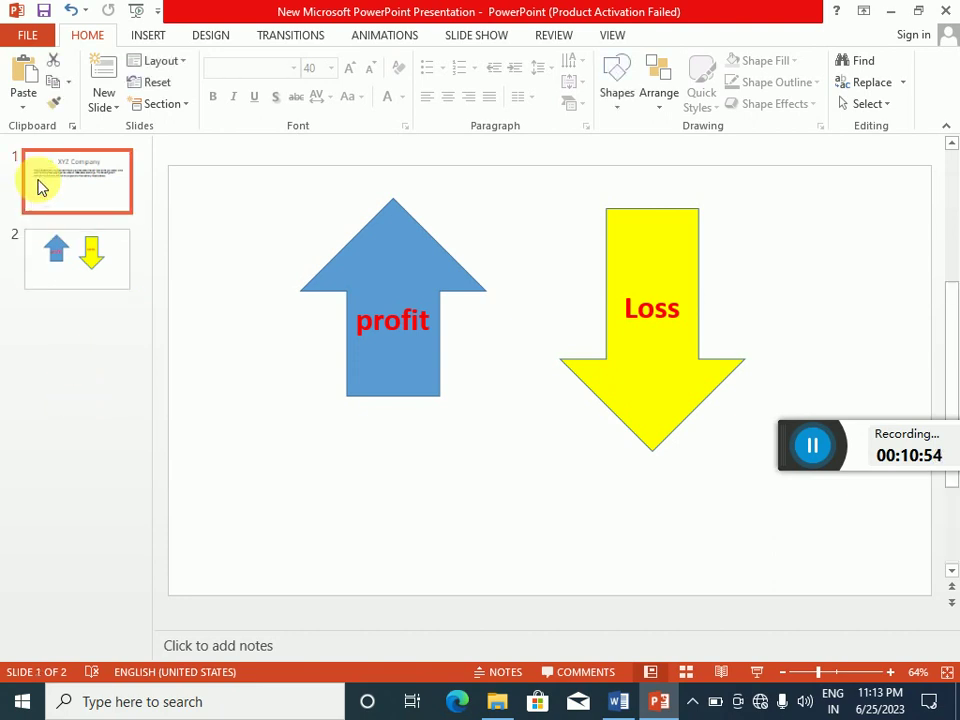
{"action": "left_click", "coordinate": [66, 278]}
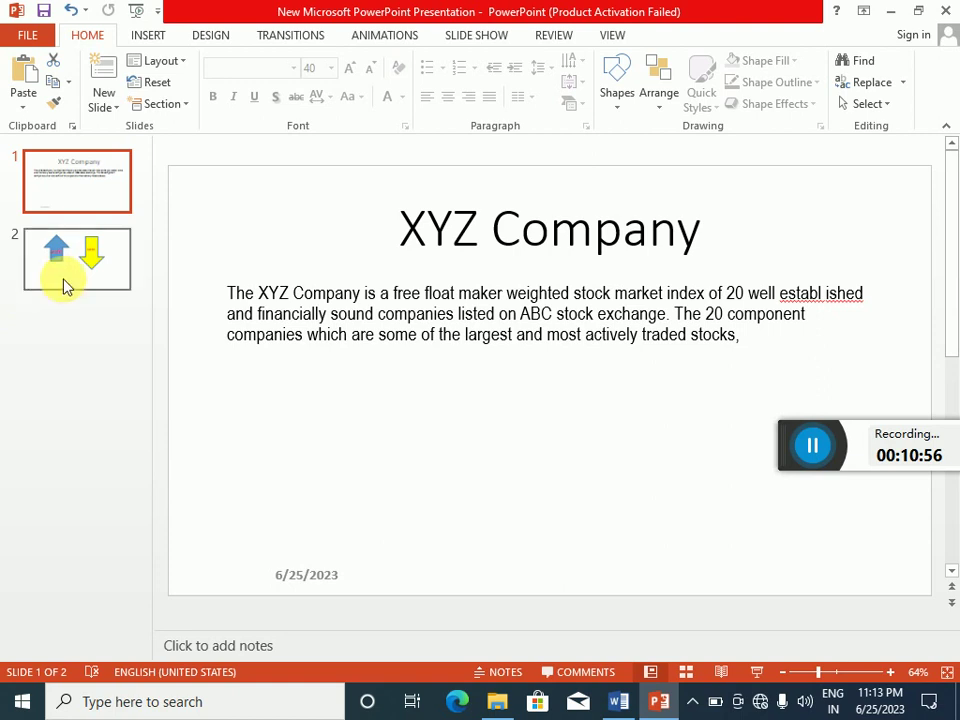
{"action": "left_click", "coordinate": [81, 193]}
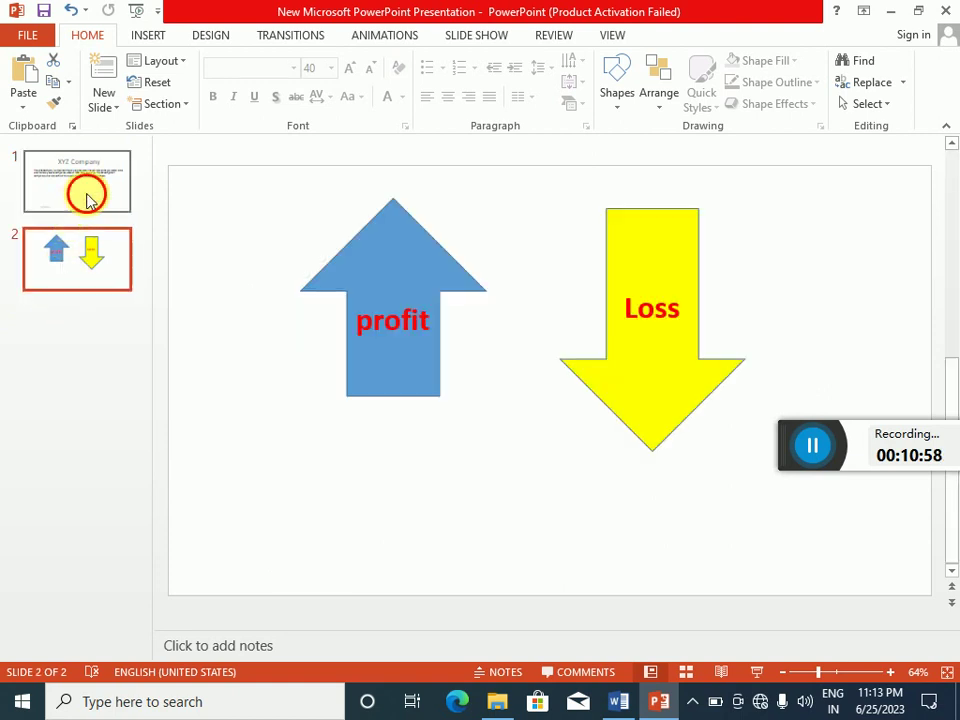
{"action": "left_click_drag", "start_coordinate": [56, 236], "coordinate": [56, 343]}
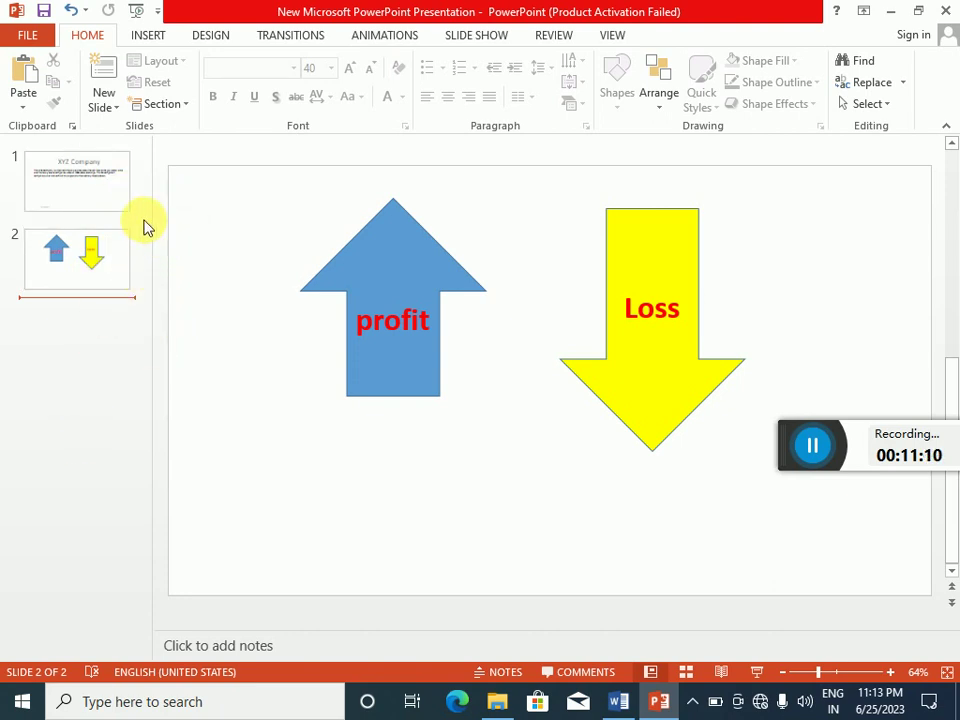
- Switch to Slide Master view from the VIEW tab
{"action": "left_click", "coordinate": [613, 36]}
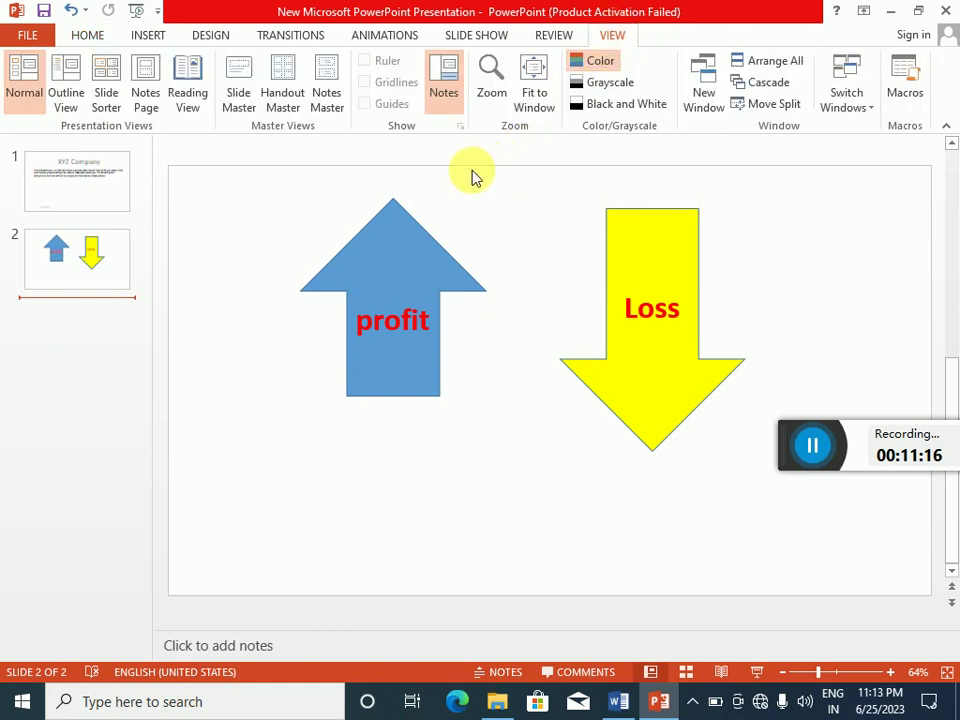
{"action": "left_click", "coordinate": [249, 104]}
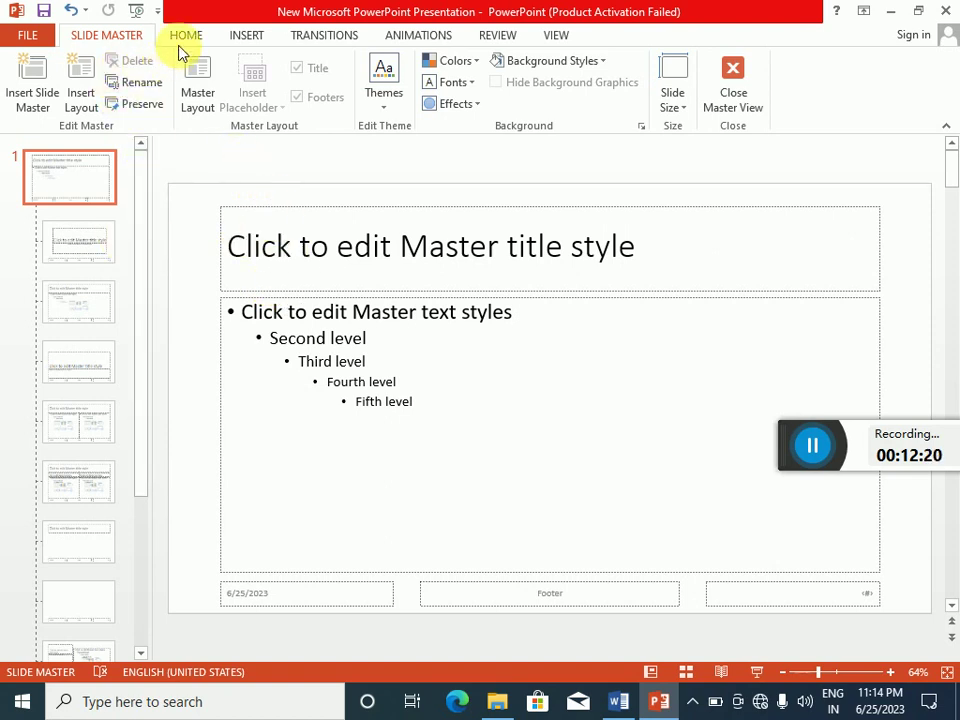
- Draw a text box in the middle of the master slide and type 'MS POWER POINT'
{"action": "left_click", "coordinate": [246, 37]}
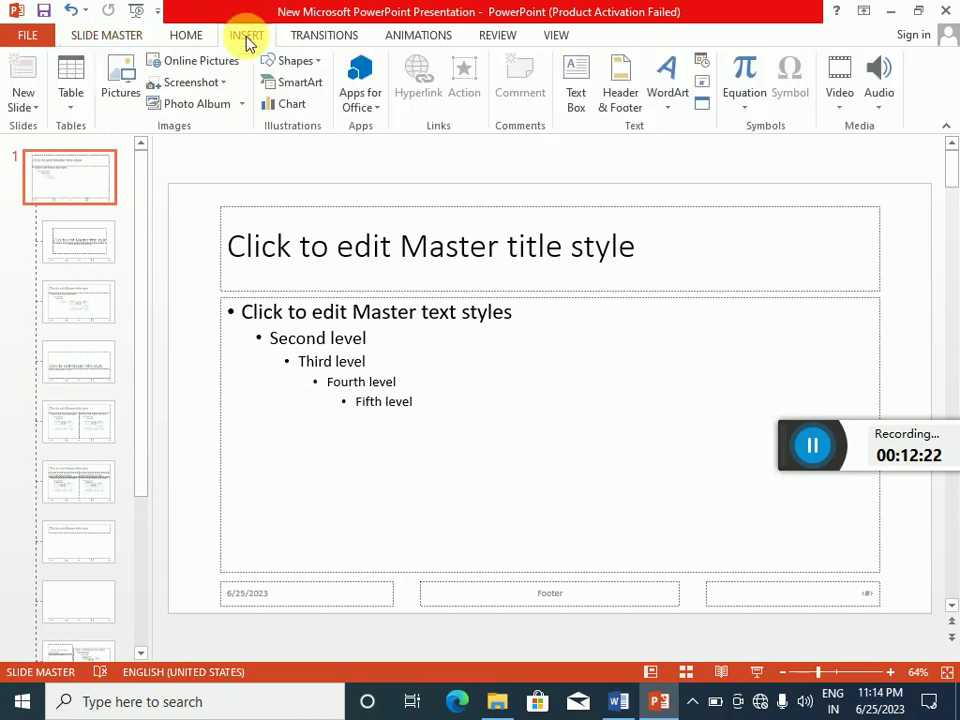
{"action": "left_click", "coordinate": [578, 88]}
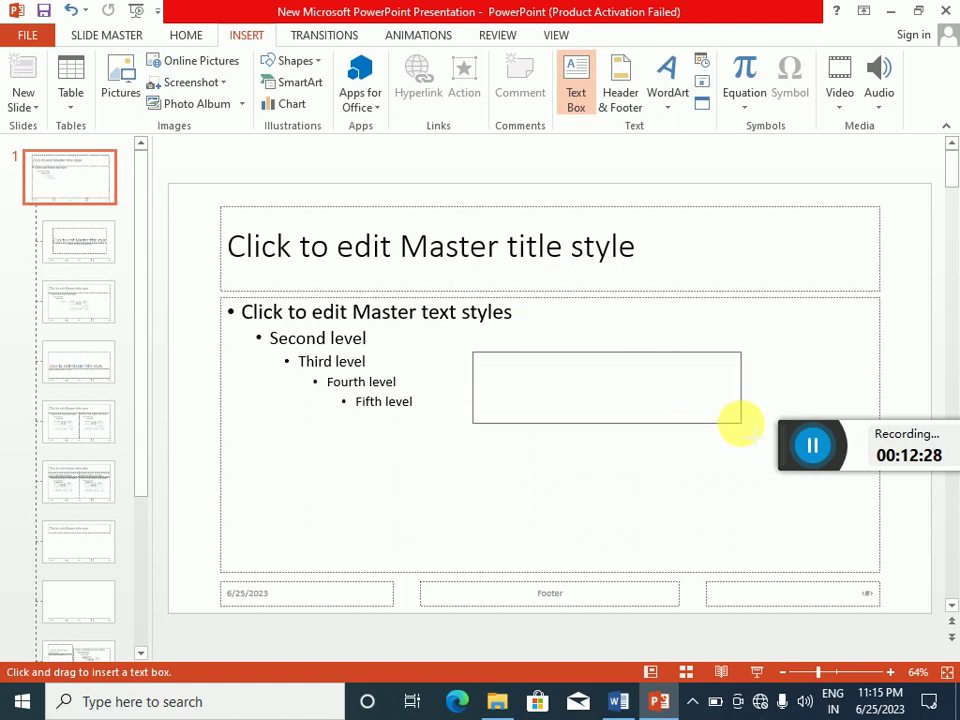
{"action": "left_click_drag", "start_coordinate": [473, 352], "coordinate": [741, 422]}
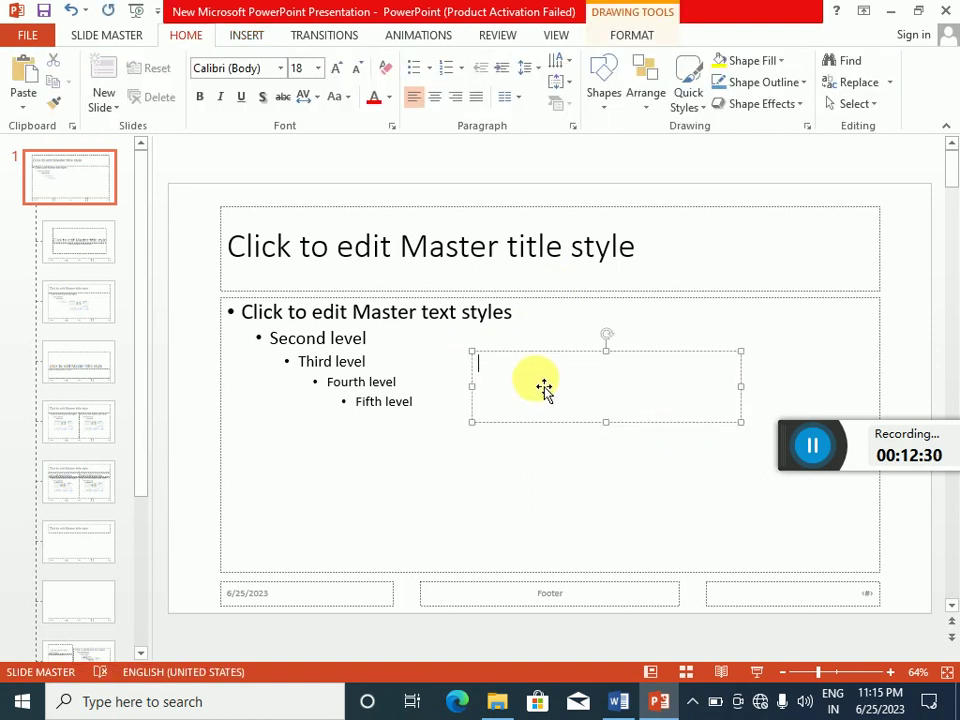
{"action": "type", "text": "MS "}
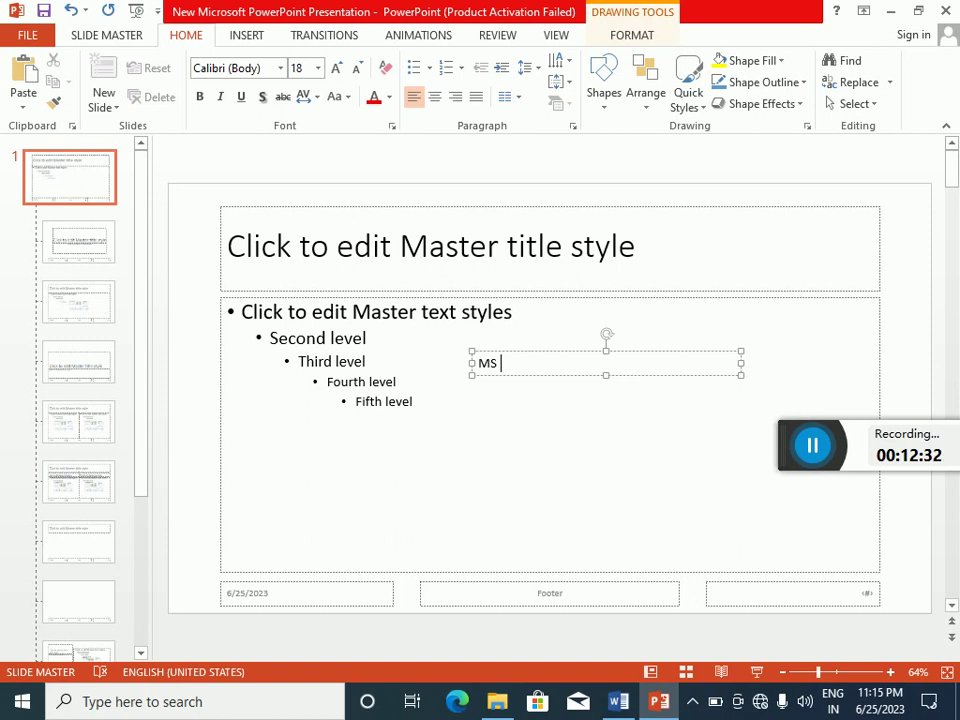
{"action": "type", "text": "FOWER"}
{"action": "type", "text": "PO"}
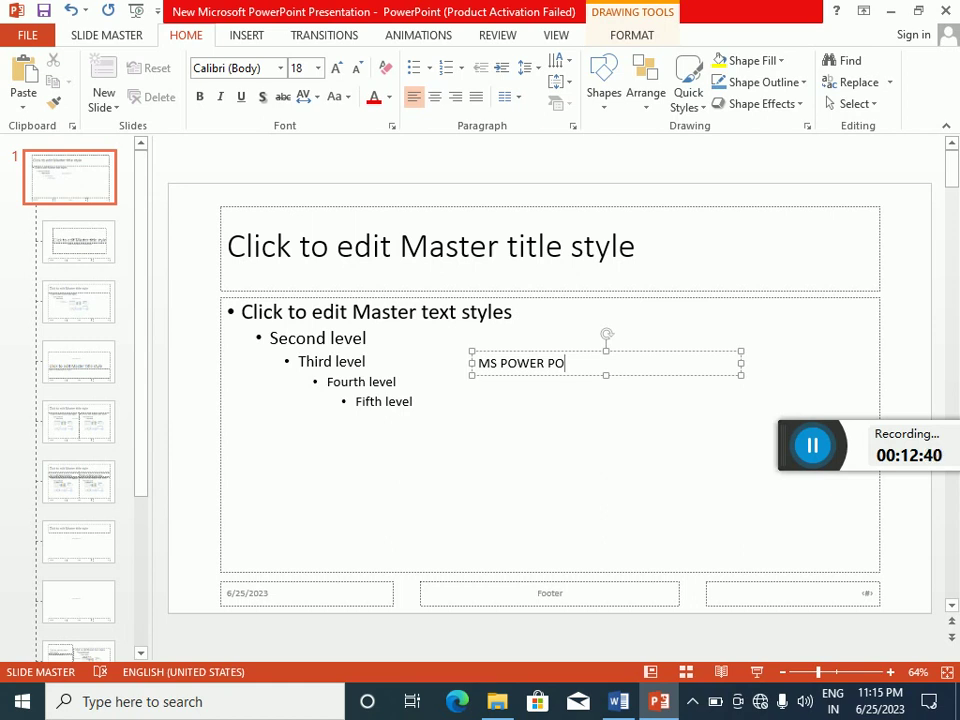
{"action": "type", "text": "INT"}
- Enlarge the MS POWER POINT text to 48 pt and widen its text box
{"action": "left_click_drag", "start_coordinate": [588, 365], "coordinate": [477, 364]}
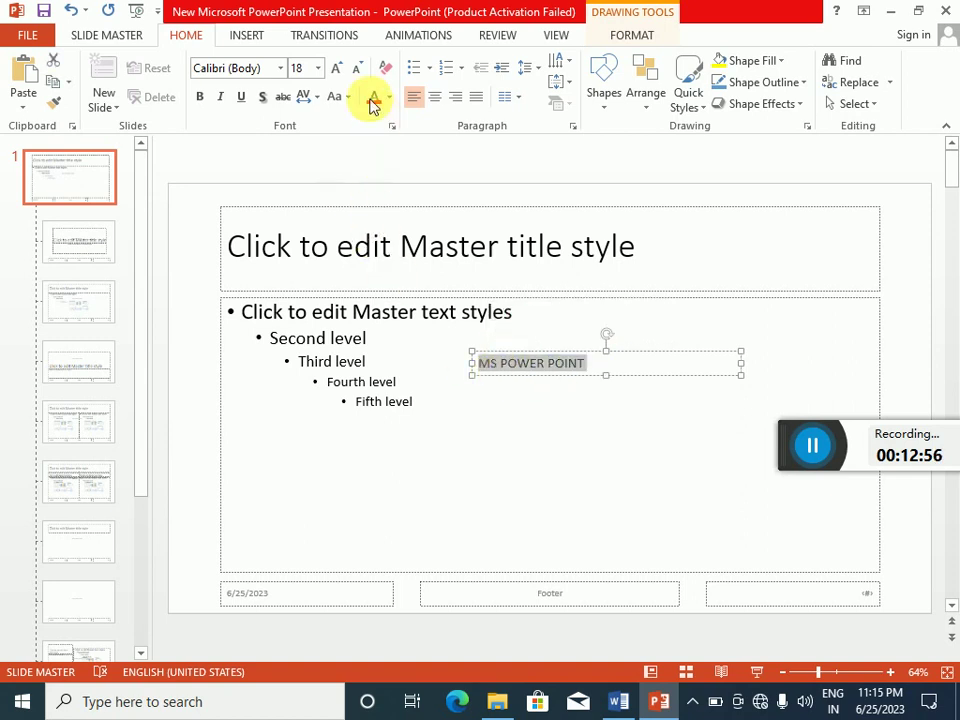
{"action": "left_click", "coordinate": [338, 70]}
{"action": "left_click", "coordinate": [338, 70]}
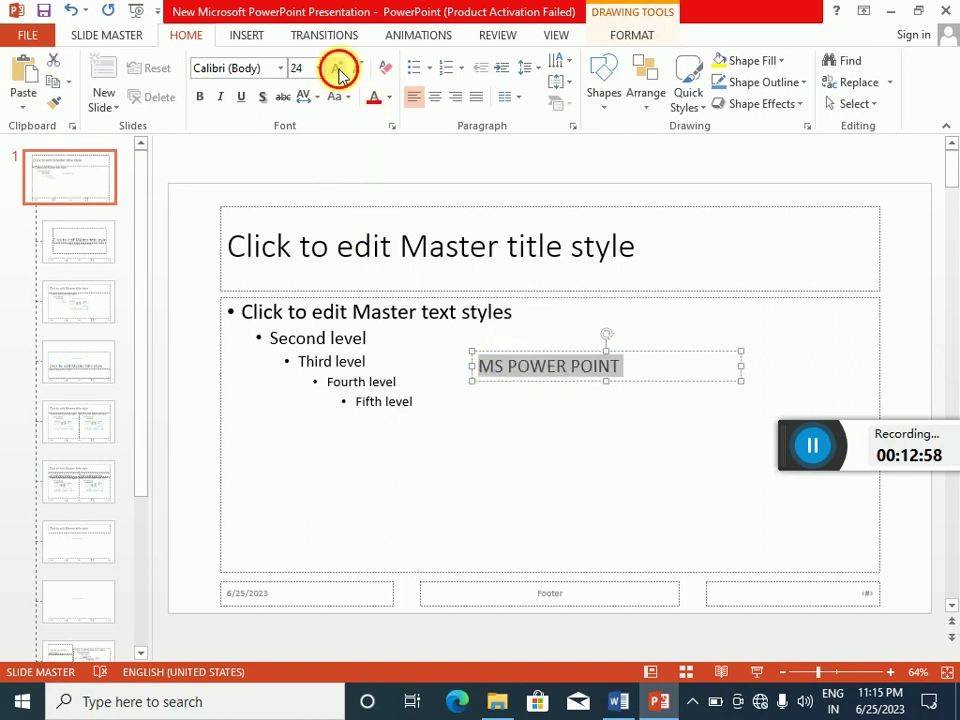
{"action": "left_click", "coordinate": [338, 70]}
{"action": "left_click", "coordinate": [338, 70]}
{"action": "left_click", "coordinate": [338, 70]}
{"action": "left_click", "coordinate": [338, 70]}
{"action": "left_click", "coordinate": [338, 70]}
{"action": "left_click", "coordinate": [338, 70]}
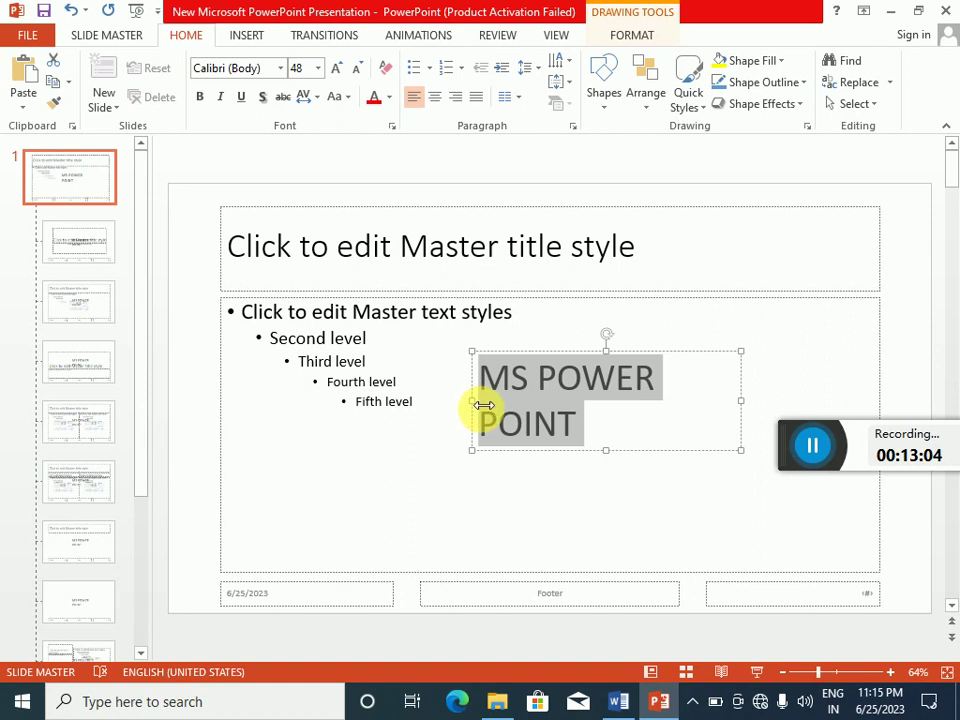
{"action": "left_click_drag", "start_coordinate": [483, 404], "coordinate": [355, 404]}
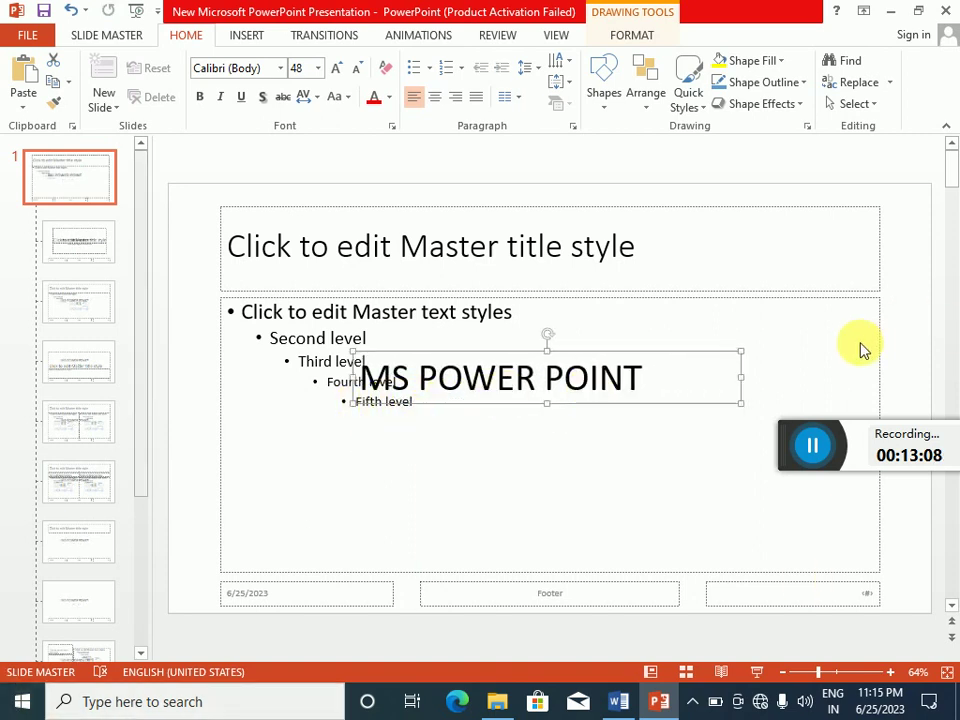
- Raise the text to 66 pt, widen the box to one line, and make it bold
{"action": "left_click", "coordinate": [643, 378]}
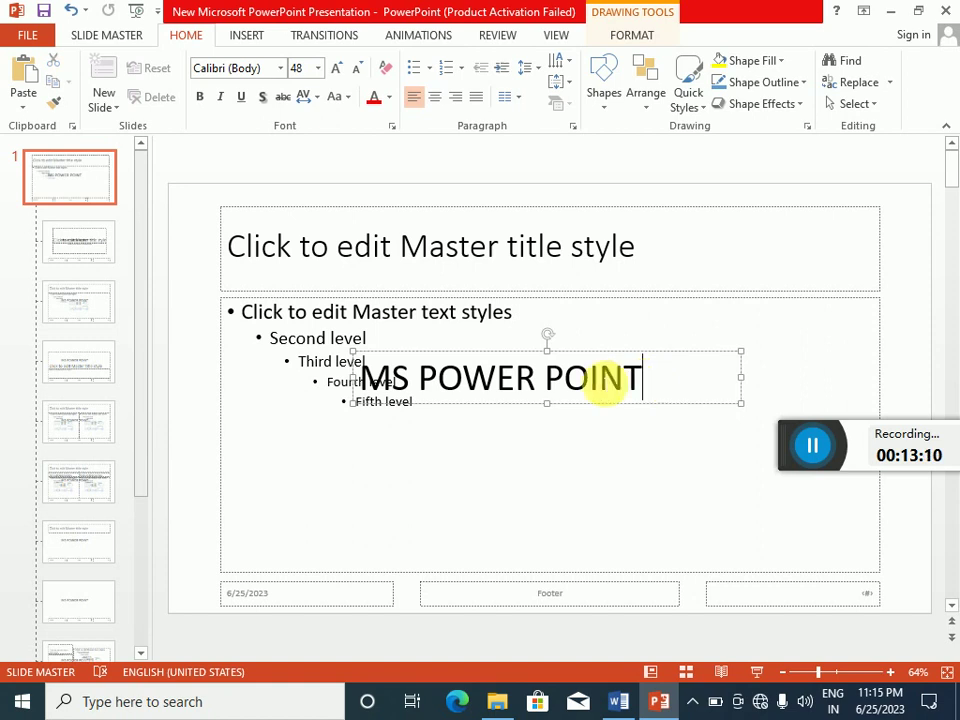
{"action": "left_click_drag", "start_coordinate": [604, 383], "coordinate": [317, 386]}
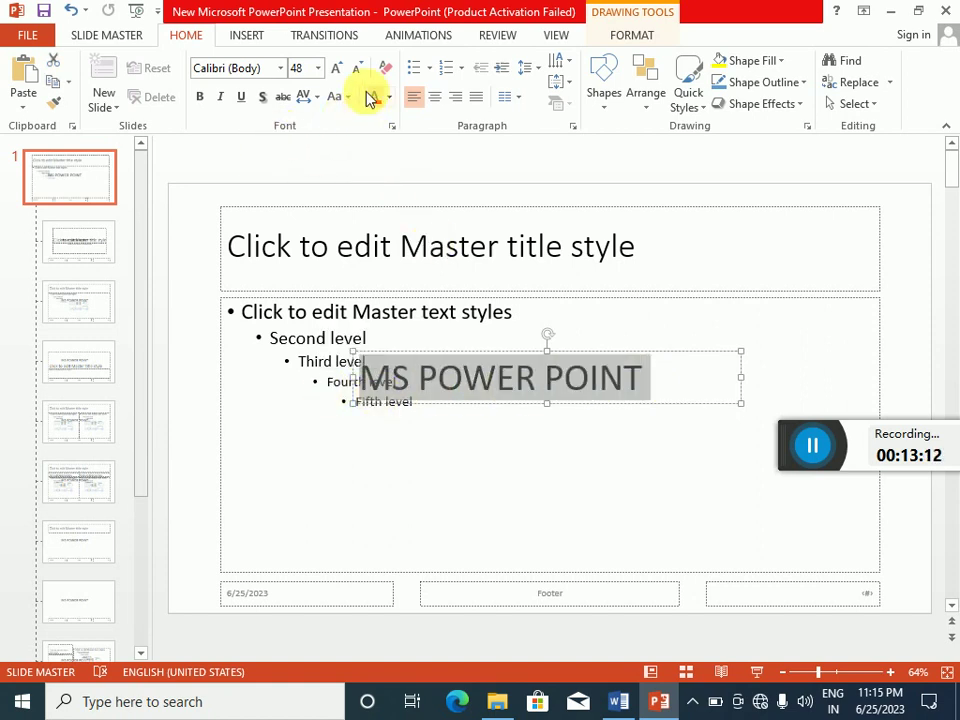
{"action": "left_click", "coordinate": [338, 72]}
{"action": "left_click", "coordinate": [338, 72]}
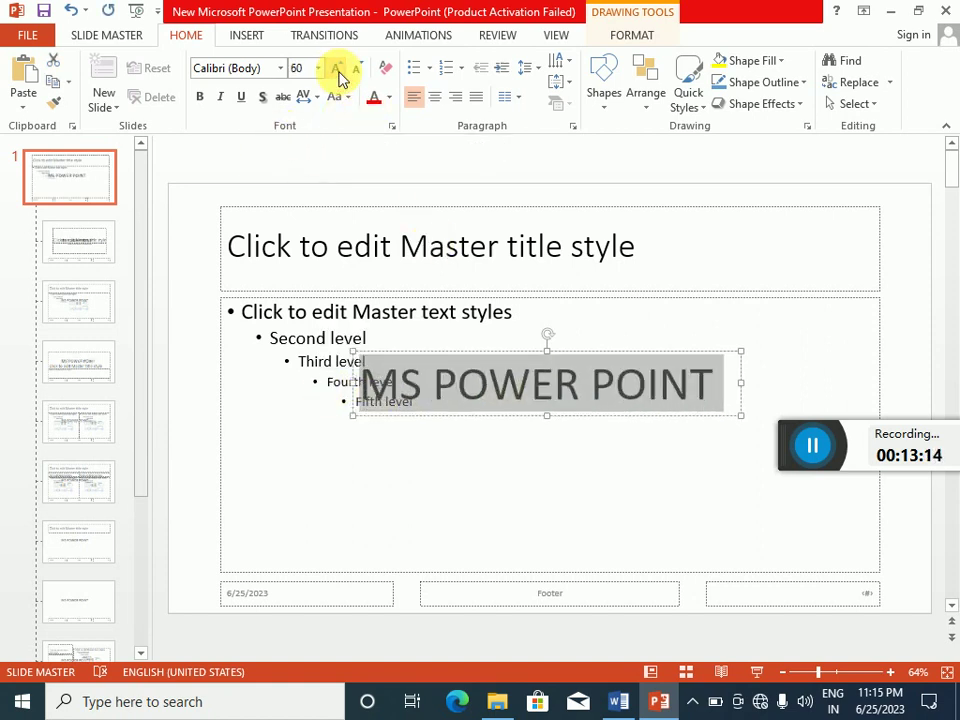
{"action": "left_click", "coordinate": [338, 72]}
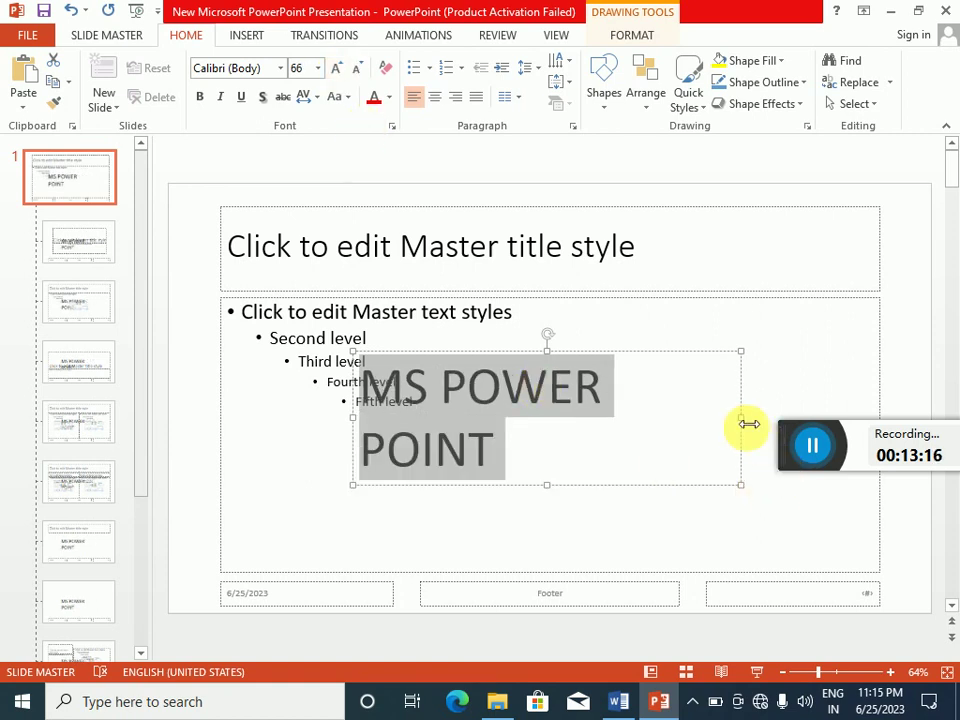
{"action": "left_click_drag", "start_coordinate": [741, 417], "coordinate": [770, 420]}
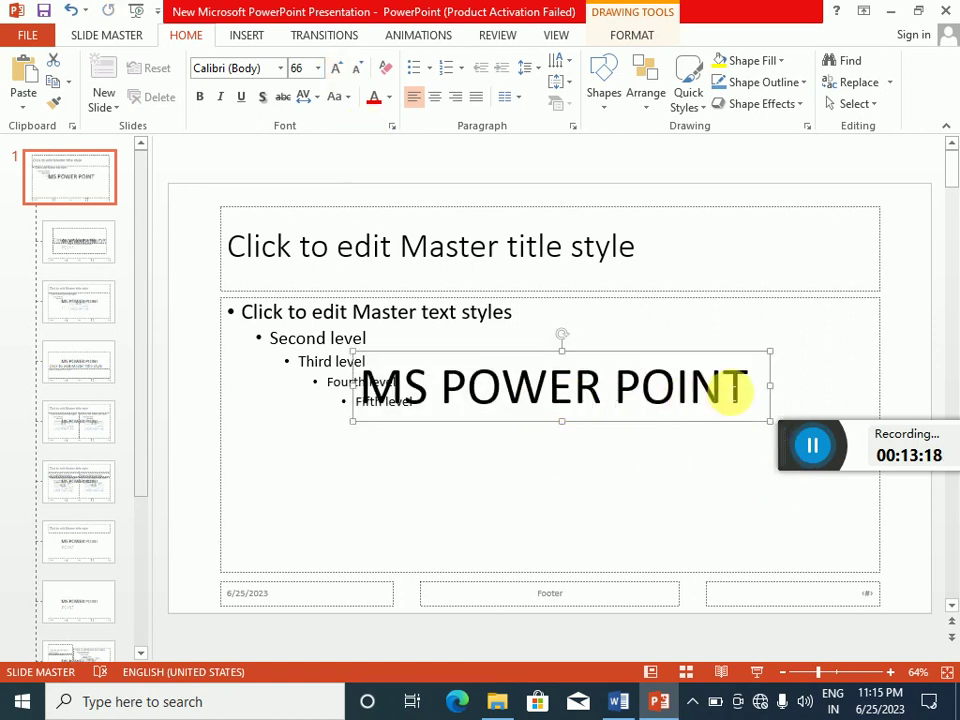
{"action": "left_click", "coordinate": [750, 384]}
{"action": "left_click_drag", "start_coordinate": [455, 383], "coordinate": [418, 381]}
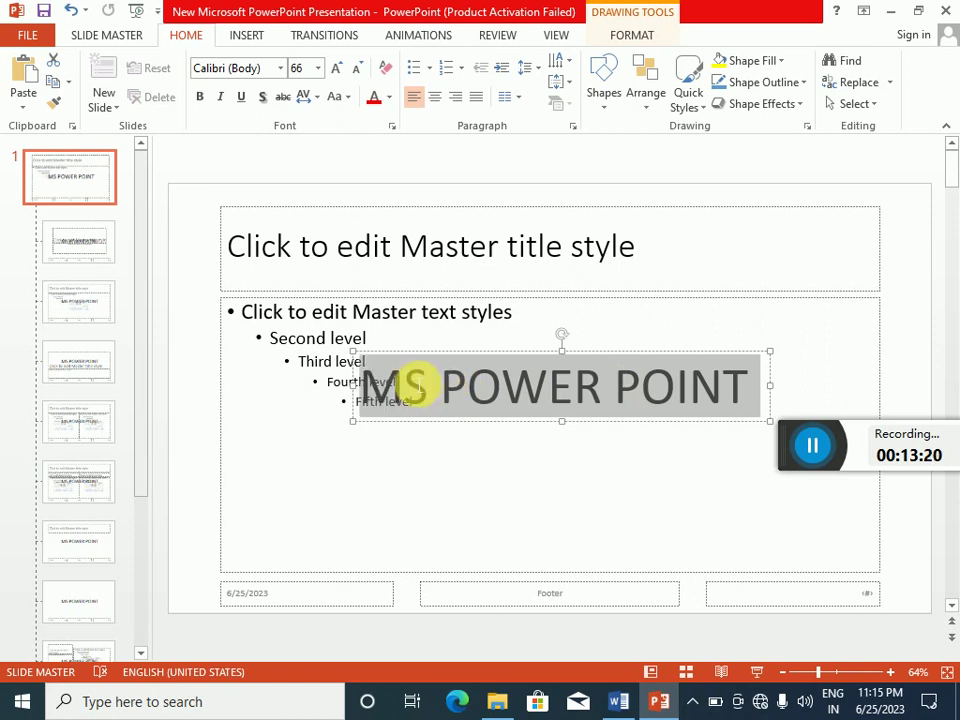
{"action": "left_click", "coordinate": [199, 97]}
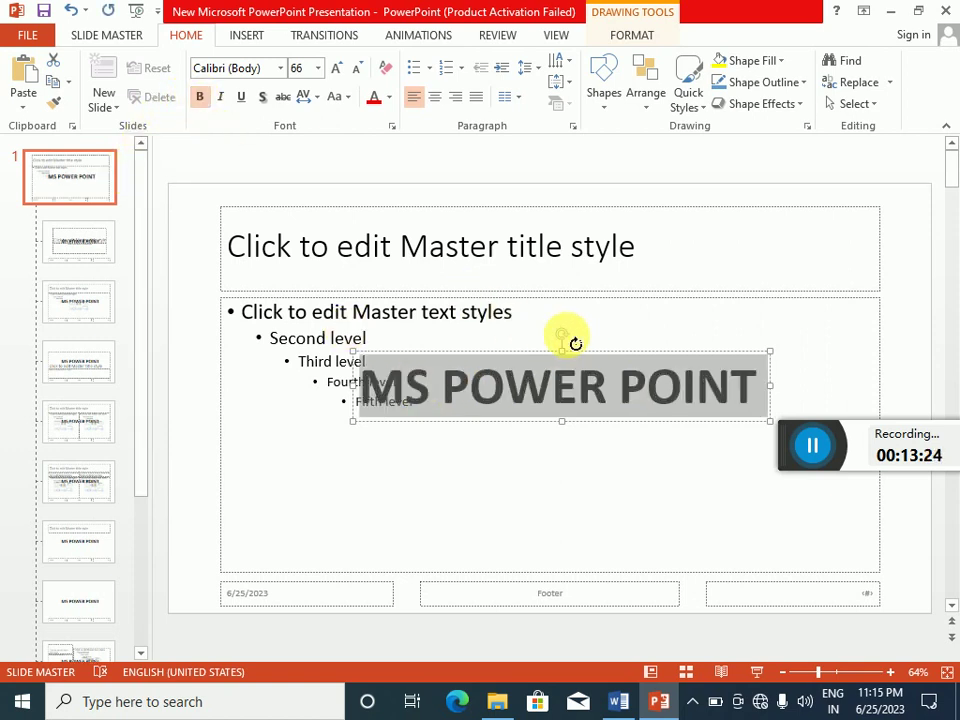
- Rotate the MS POWER POINT text box about 25° counter-clockwise and select its text
{"action": "mouse_move", "coordinate": [571, 342]}
{"action": "left_mouse_down"}
{"action": "mouse_move", "coordinate": [549, 354]}
{"action": "mouse_move", "coordinate": [596, 342]}
{"action": "mouse_move", "coordinate": [506, 345]}
{"action": "mouse_move", "coordinate": [523, 319]}
{"action": "mouse_move", "coordinate": [540, 345]}
{"action": "left_mouse_up"}
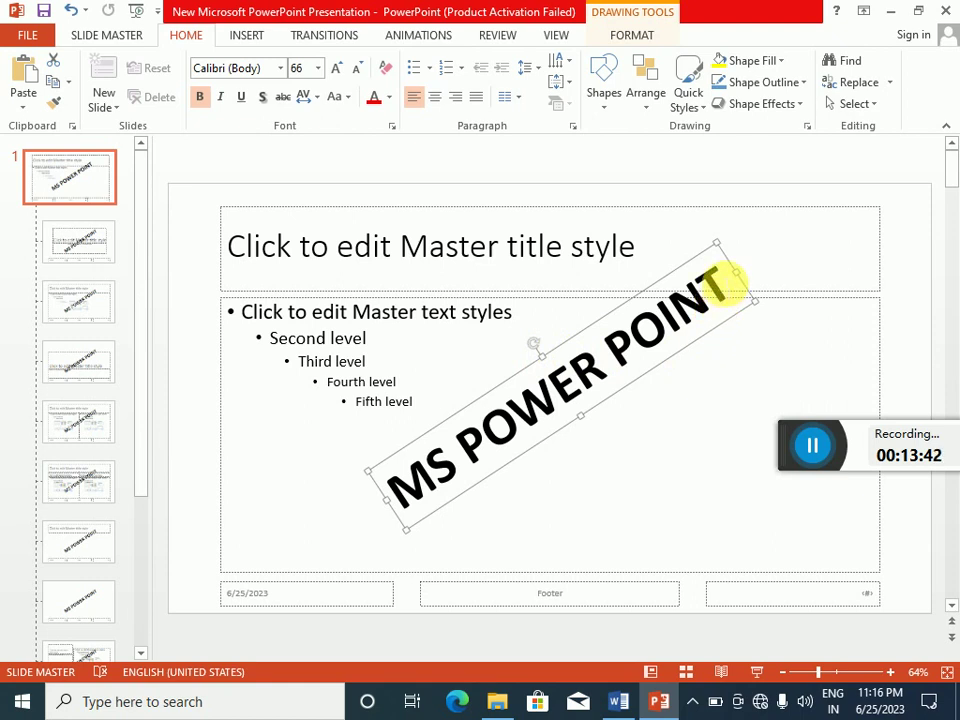
{"action": "left_click_drag", "start_coordinate": [728, 280], "coordinate": [402, 466]}
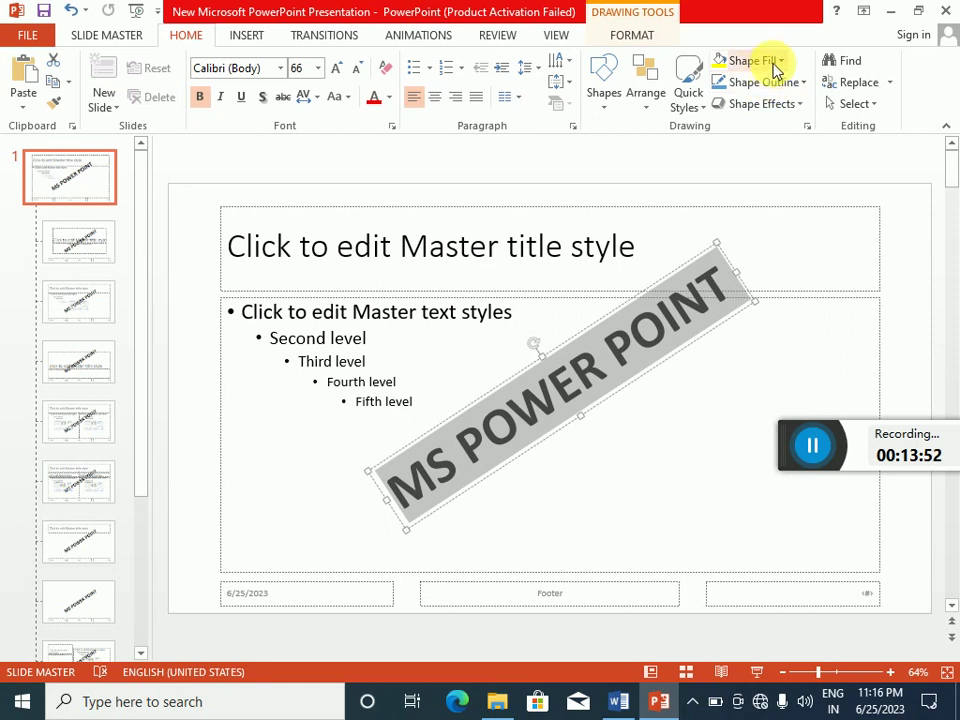
- Color the watermark text White, Background 1, Darker 15%, then deselect it
{"action": "left_click", "coordinate": [392, 99]}
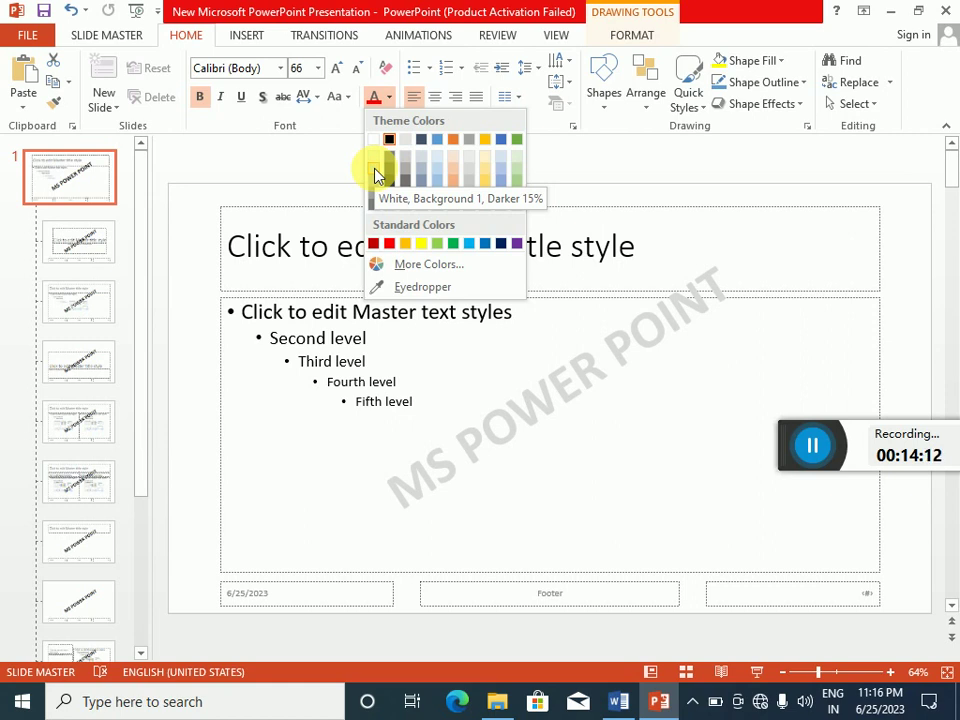
{"action": "left_click", "coordinate": [378, 176]}
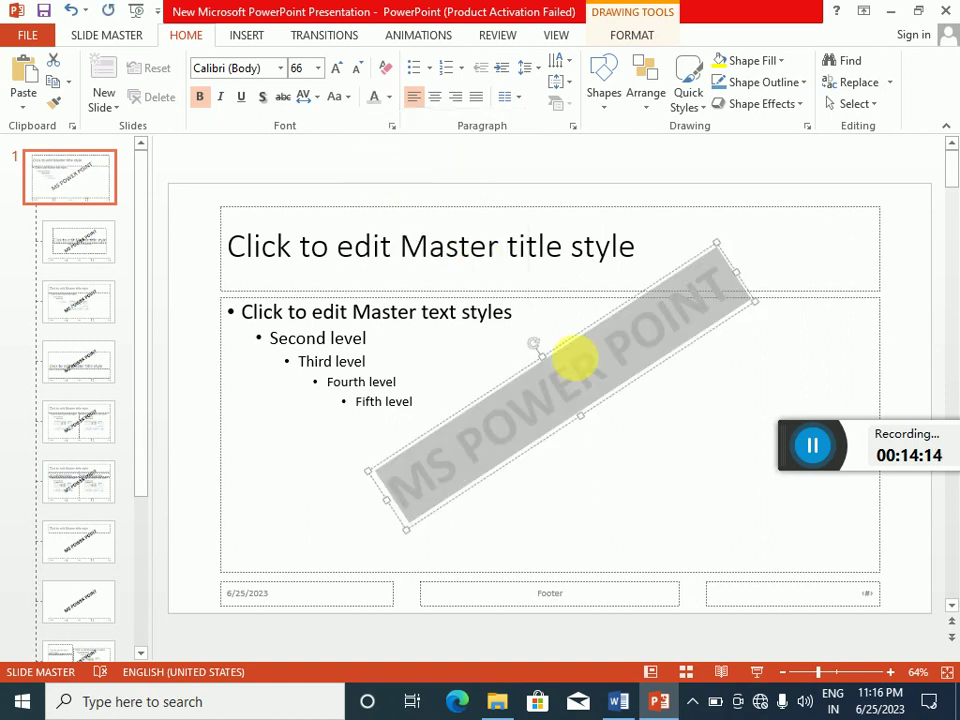
{"action": "left_click", "coordinate": [673, 407]}
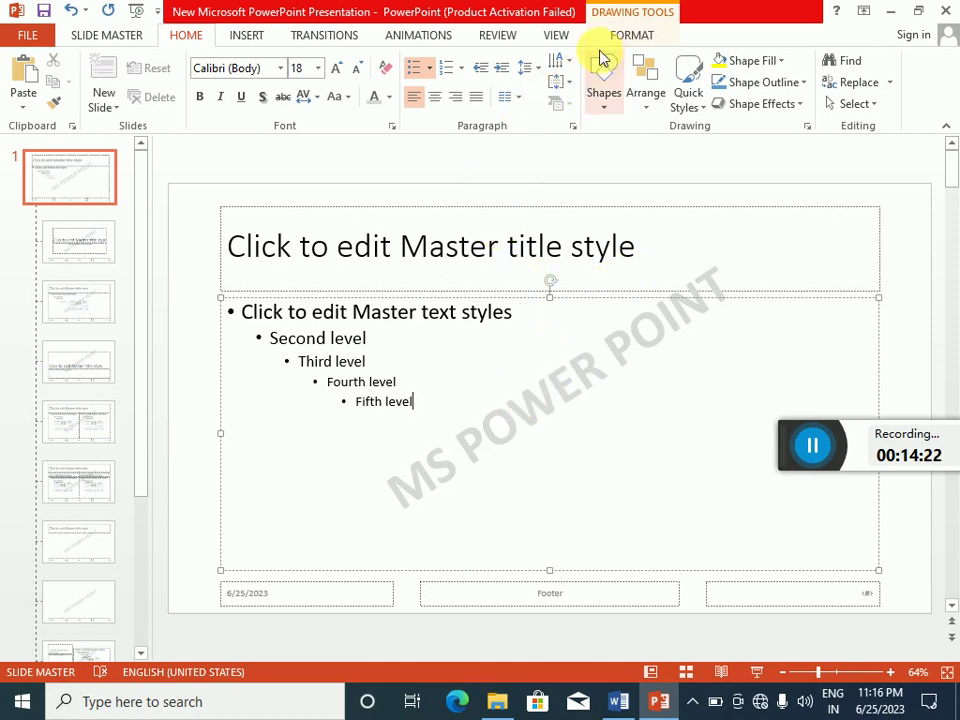
- Return to Normal view, check the watermark on slides 1 and 2, then switch to Word
{"action": "left_click", "coordinate": [556, 38]}
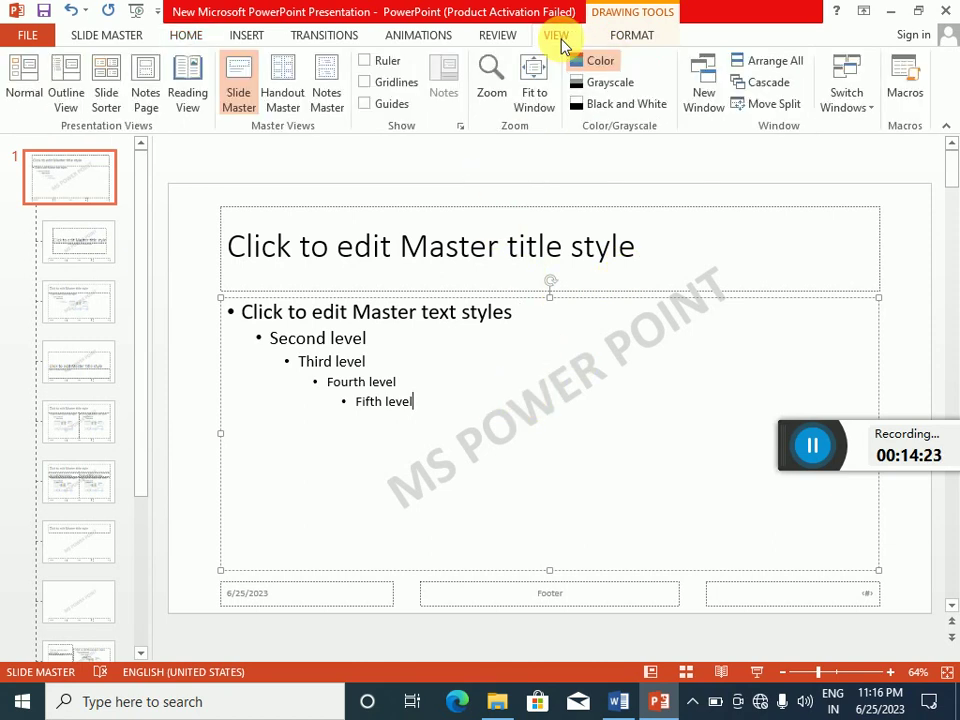
{"action": "left_click", "coordinate": [25, 80]}
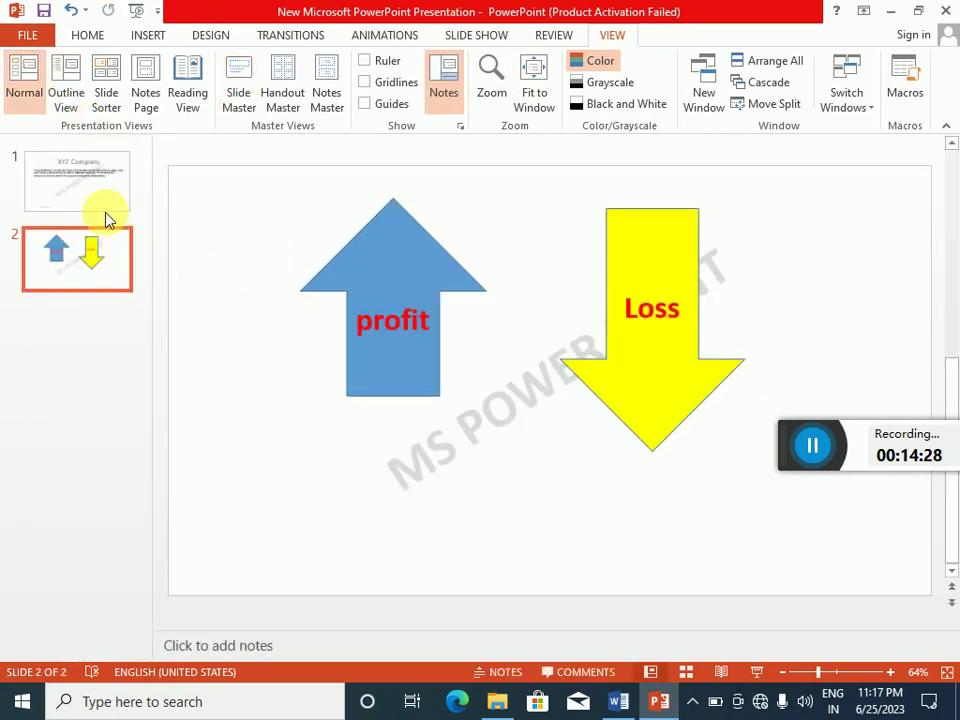
{"action": "left_click", "coordinate": [90, 188]}
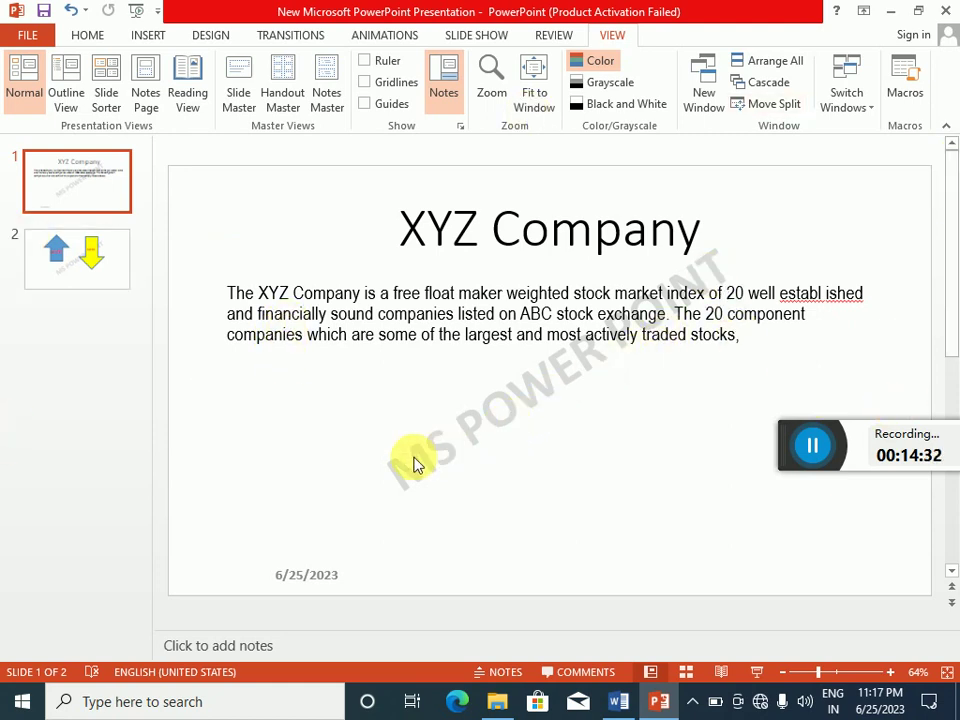
{"action": "left_click", "coordinate": [63, 253]}
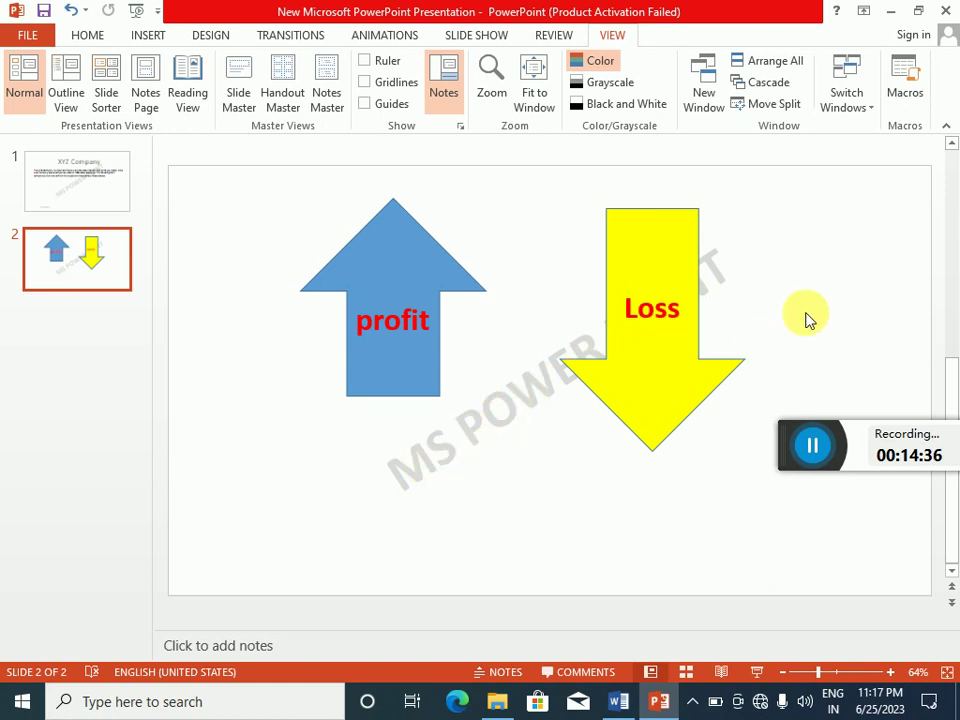
{"action": "left_click", "coordinate": [617, 705]}
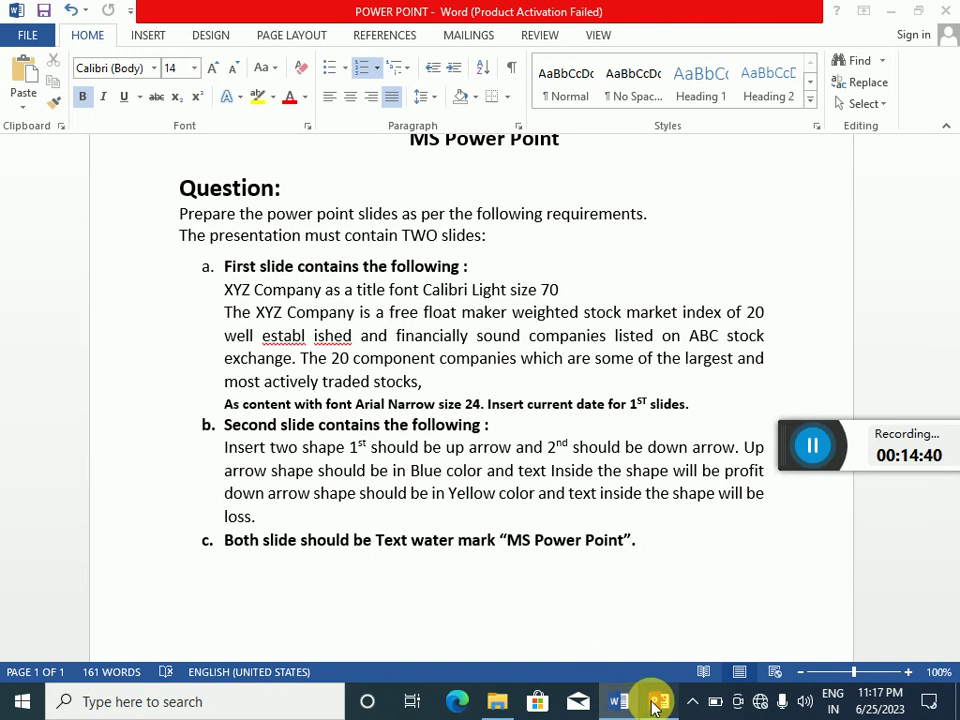
- Bring PowerPoint back to the front, showing slide 2's profit and Loss arrows under the watermark
{"action": "left_click", "coordinate": [655, 705]}
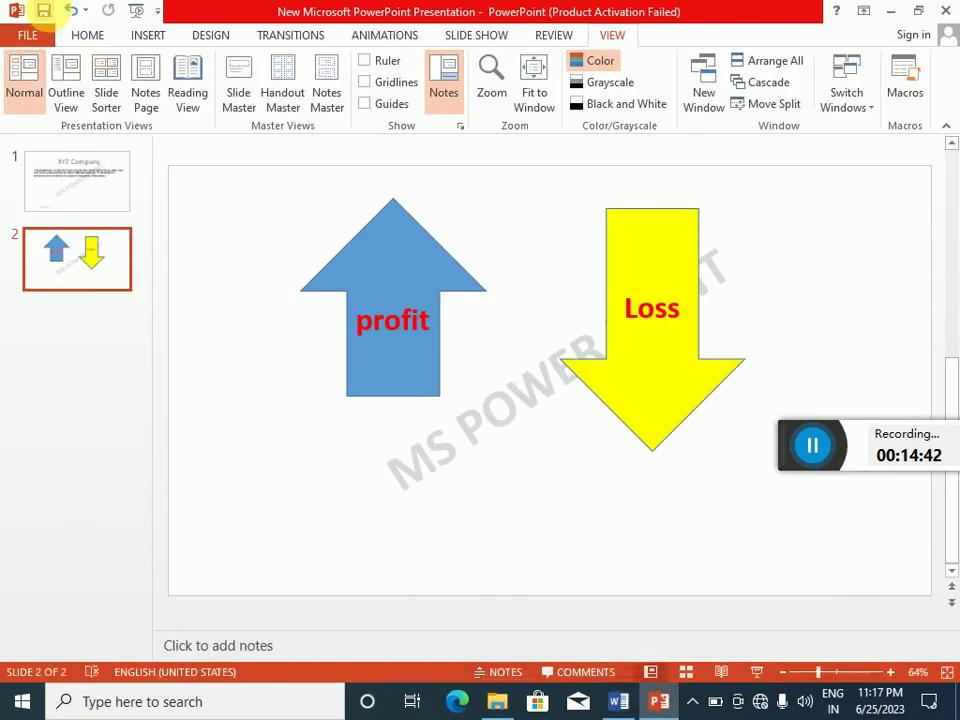